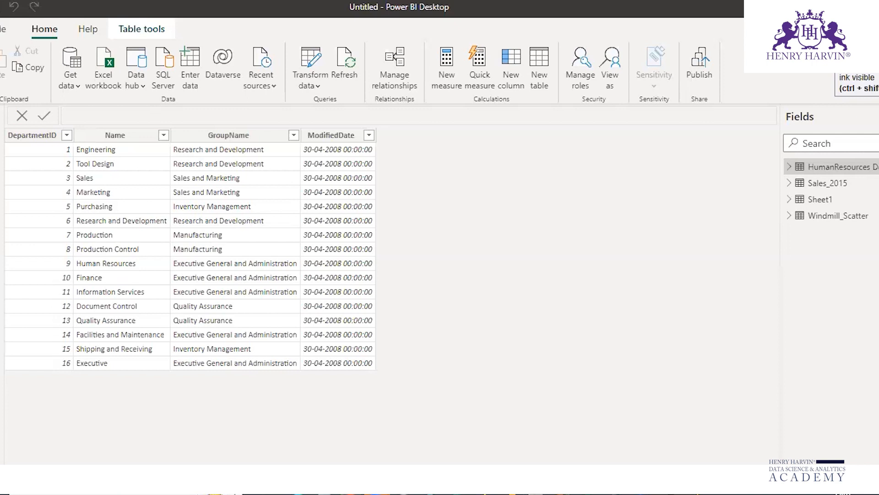
mouse_move(787, 159)
mouse_down()
mouse_move(795, 177)
mouse_move(813, 170)
mouse_move(773, 162)
mouse_move(781, 177)
mouse_up()
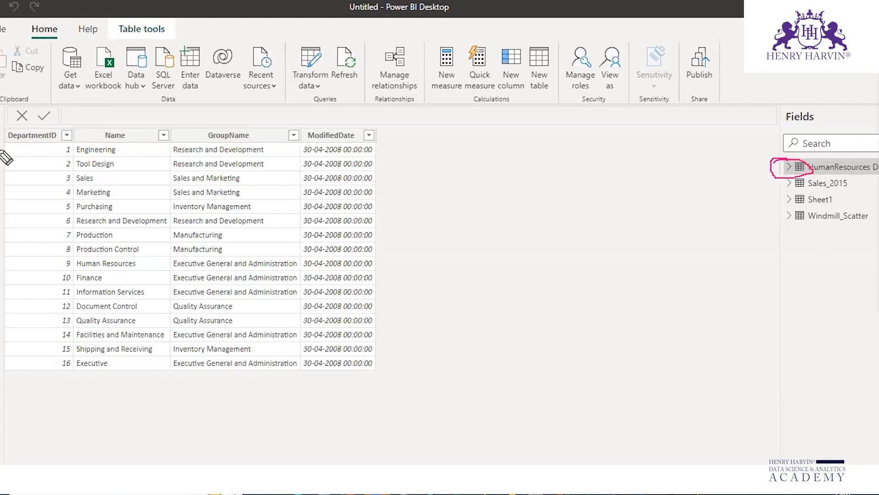
mouse_move(2, 133)
mouse_down()
mouse_move(1, 158)
mouse_move(409, 151)
mouse_up()
drag(30, 163, 36, 355)
click(137, 155)
drag(160, 220, 169, 380)
drag(287, 150, 300, 367)
drag(383, 151, 386, 197)
drag(401, 284, 401, 292)
key(Escape)
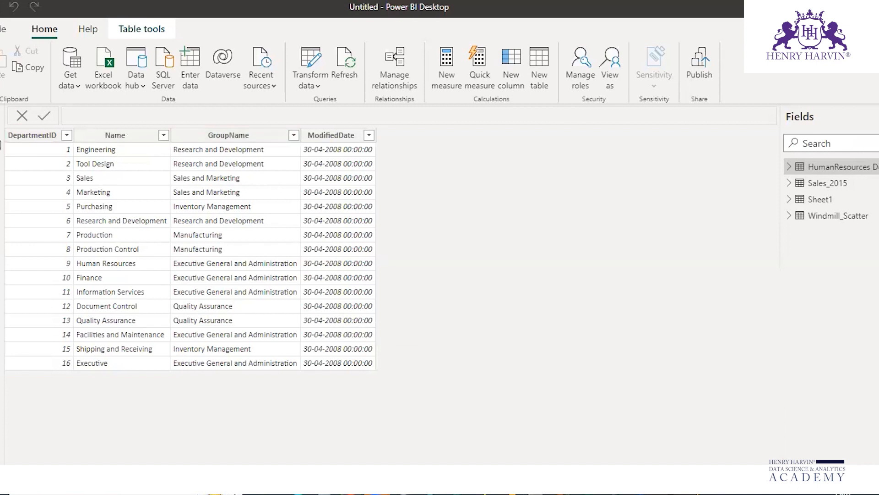
Connect to the SQL Server database on the SQLDEV instance, entering the server name and using the DirectQuery connectivity mode.
click(3, 120)
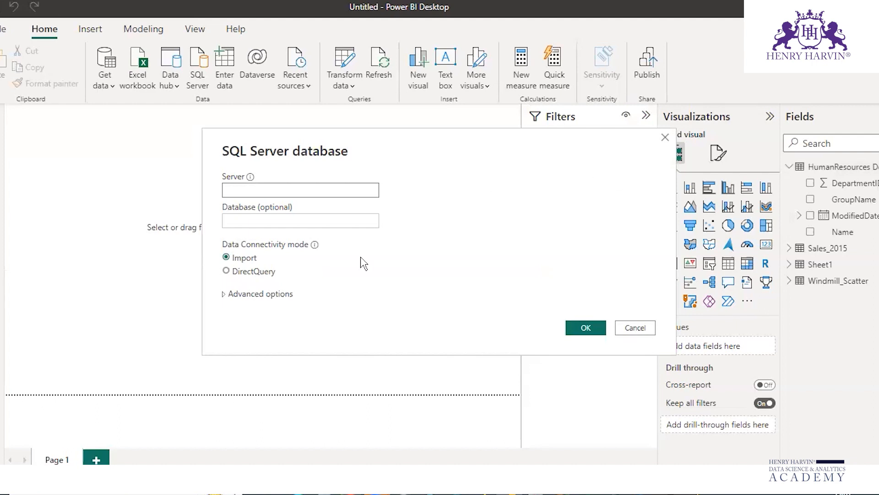
text(VENKANNA_RUPANI\SQLDEV)
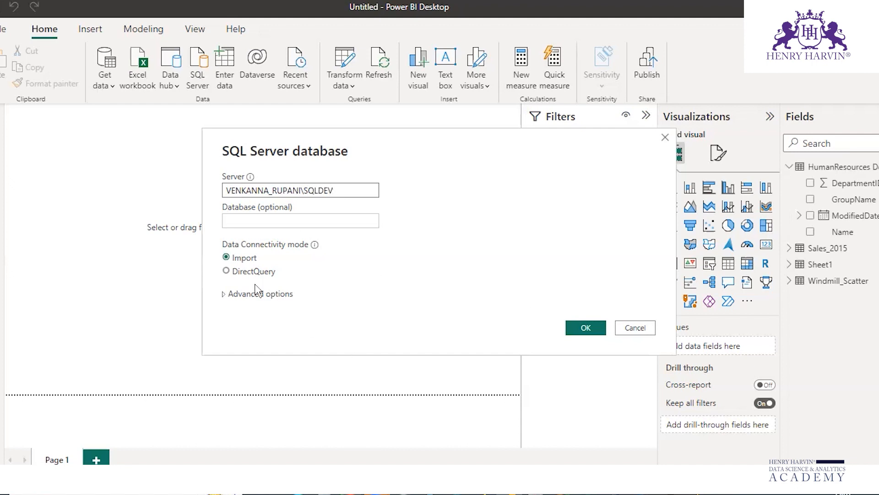
click(226, 272)
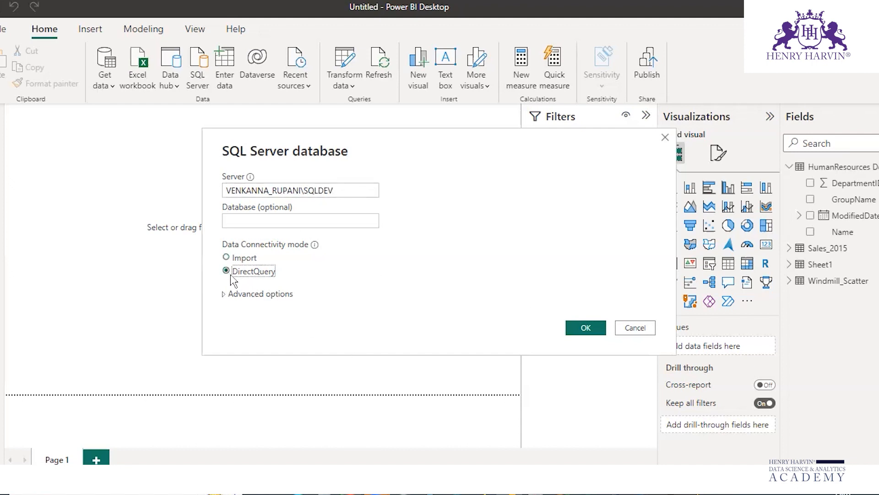
click(591, 329)
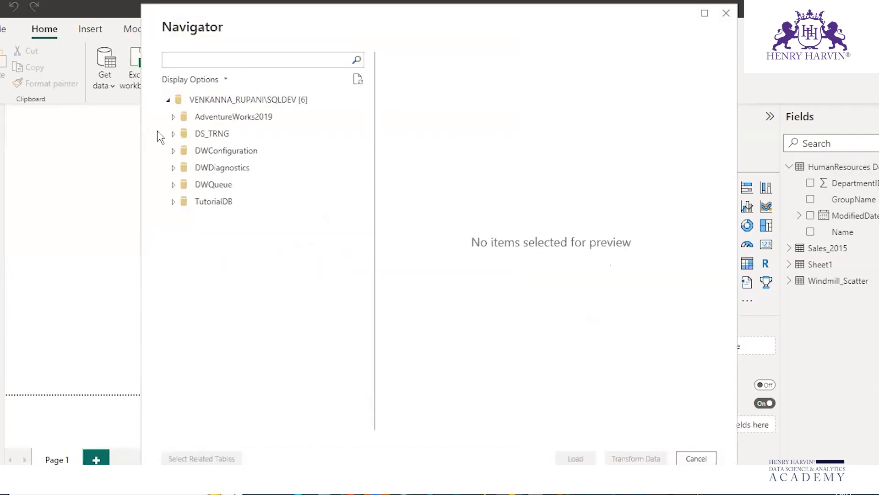
Select the HumanResources.Employee table from the AdventureWorks2019 database.
click(176, 117)
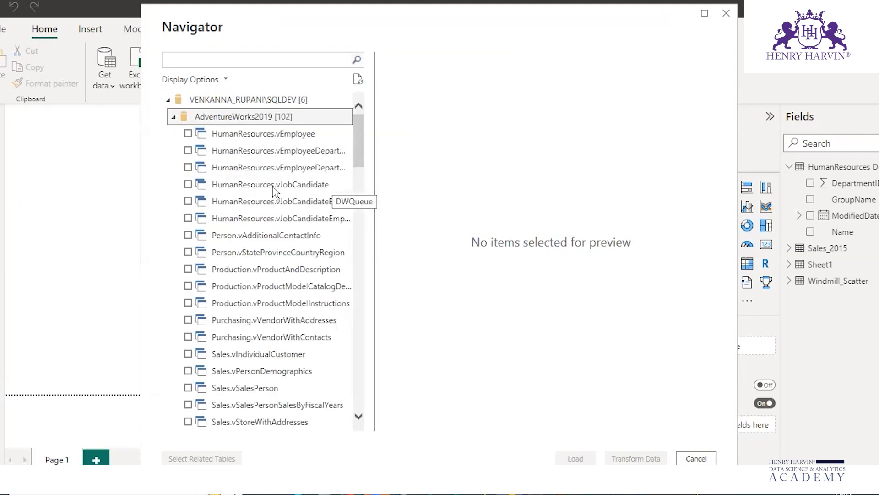
scroll(277, 190, down, 4)
scroll(275, 196, down, 5)
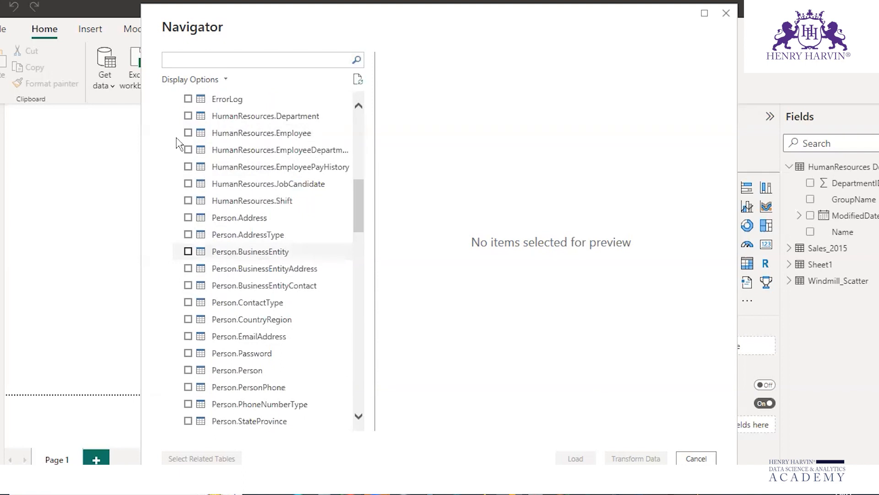
click(219, 140)
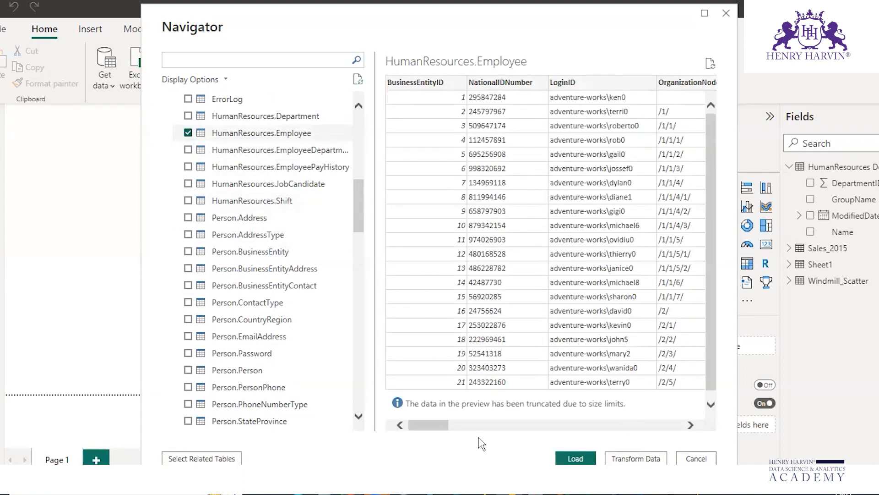
Look through the preview columns of HumanResources.Employee and load the table into the model.
drag(517, 422, 684, 432)
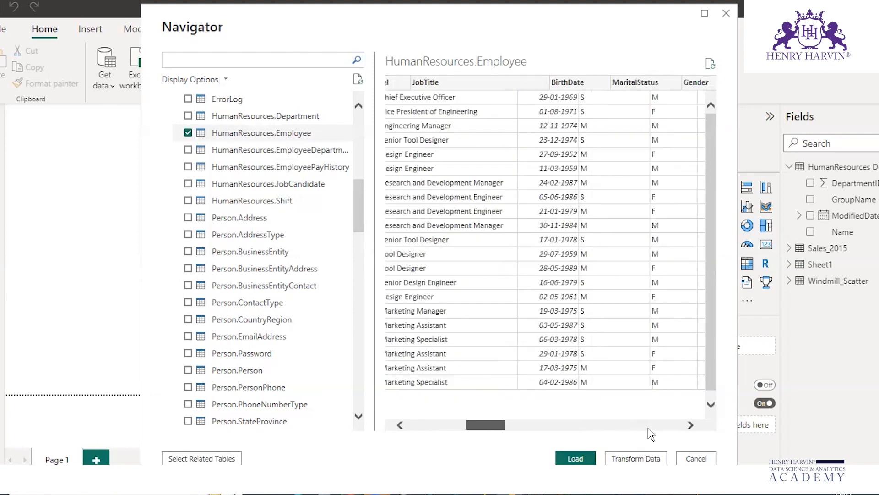
drag(572, 435, 522, 428)
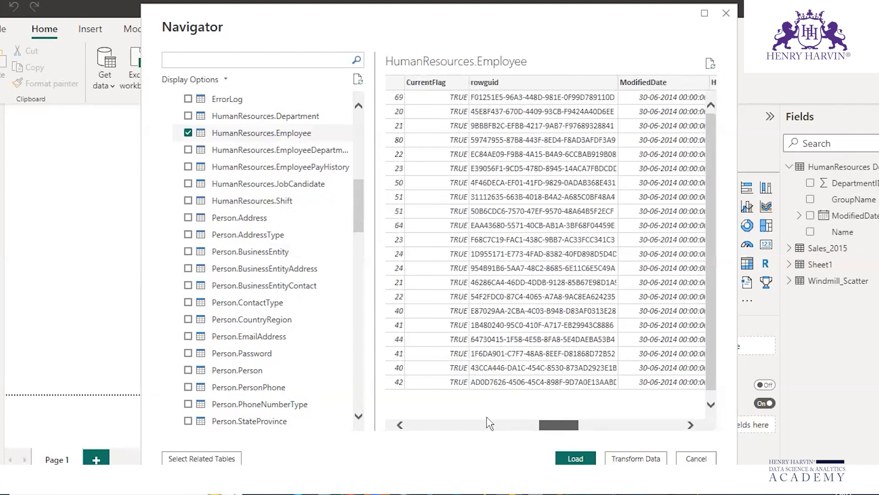
scroll(468, 415, left, 3)
scroll(388, 397, left, 5)
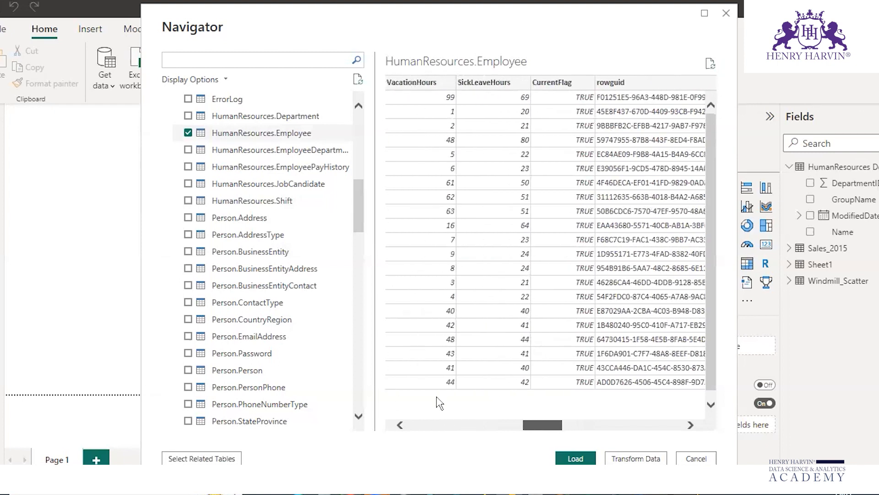
scroll(479, 225, left, 5)
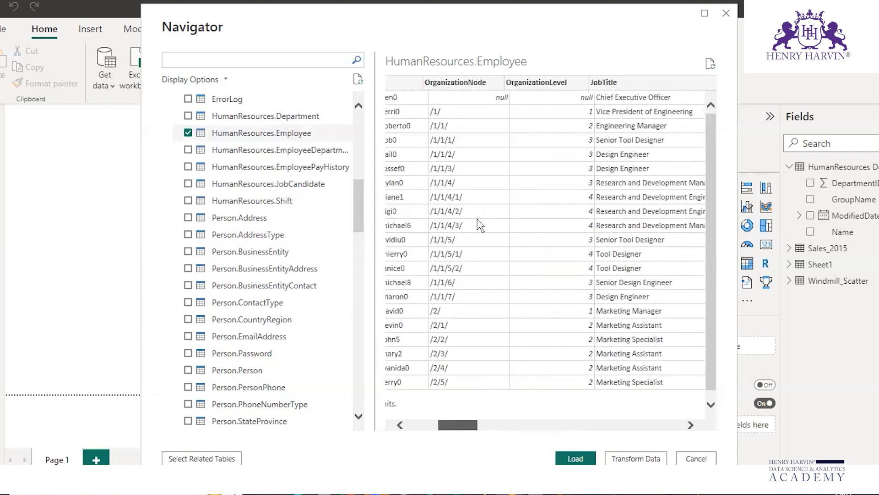
scroll(479, 224, left, 2)
scroll(478, 224, left, 2)
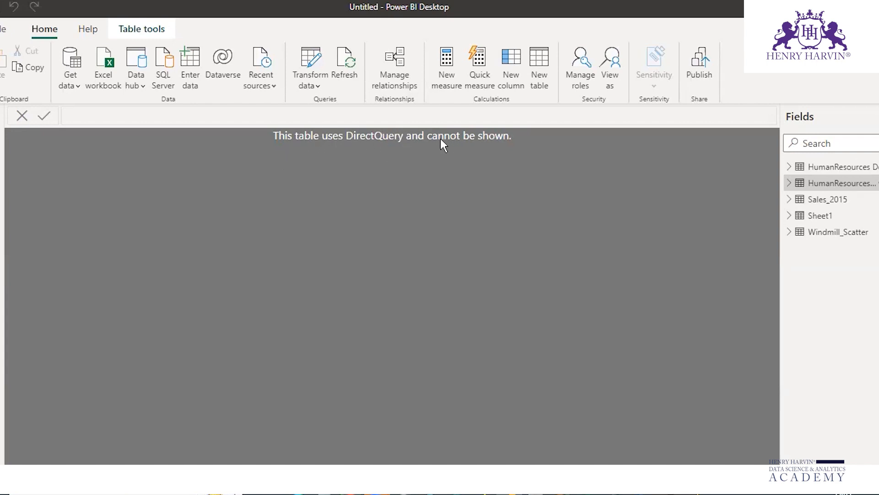
drag(267, 149, 303, 154)
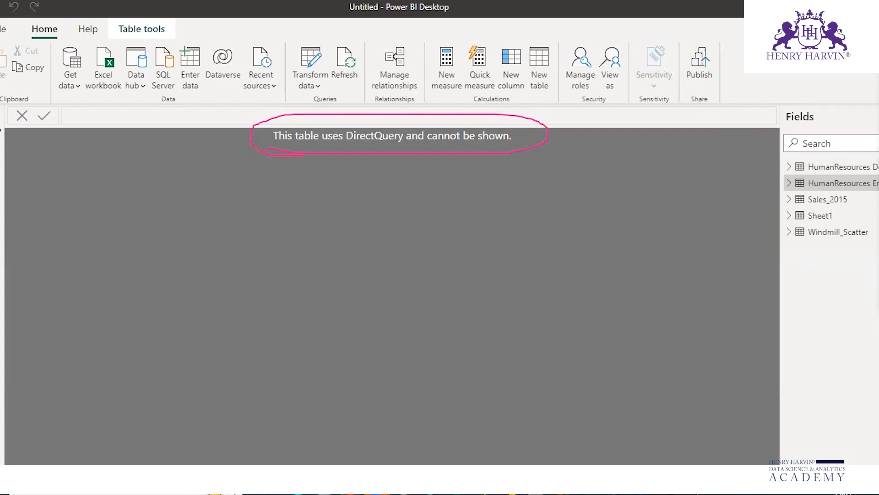
drag(3, 108, 3, 202)
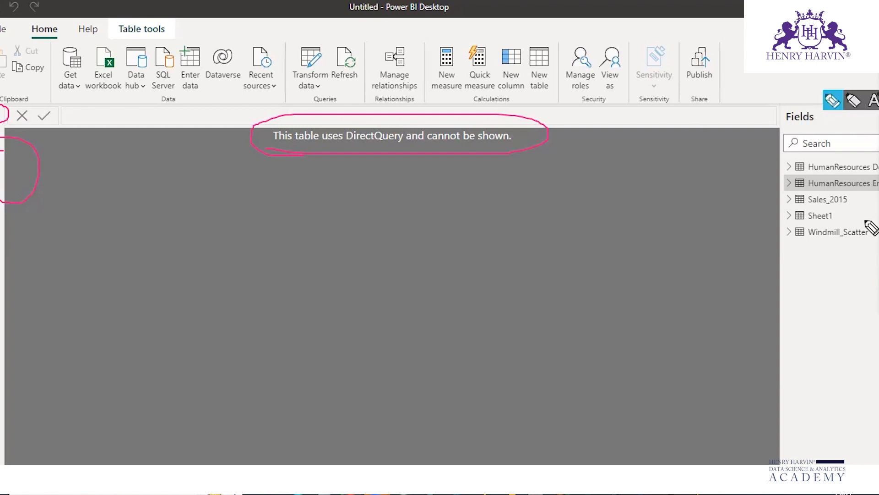
click(874, 208)
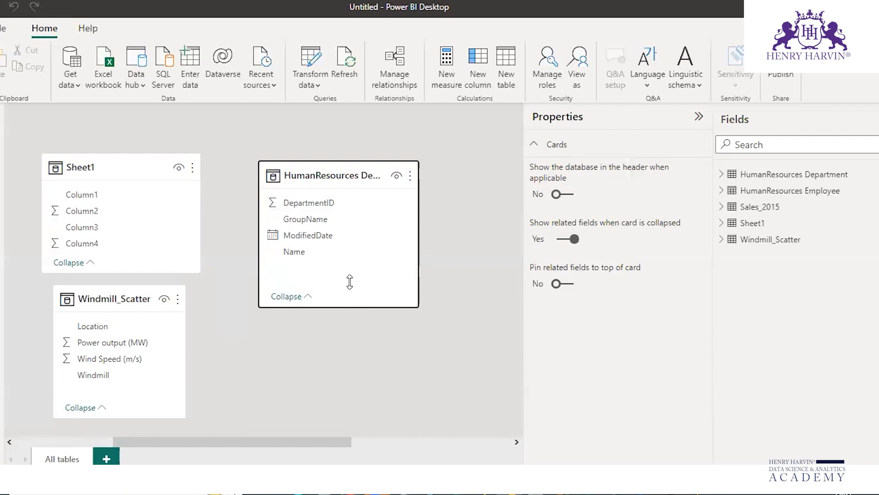
Place the HumanResources Employee card below the Department card in the model diagram and check the tables' storage modes.
drag(350, 282, 350, 280)
drag(302, 441, 464, 441)
drag(388, 165, 387, 277)
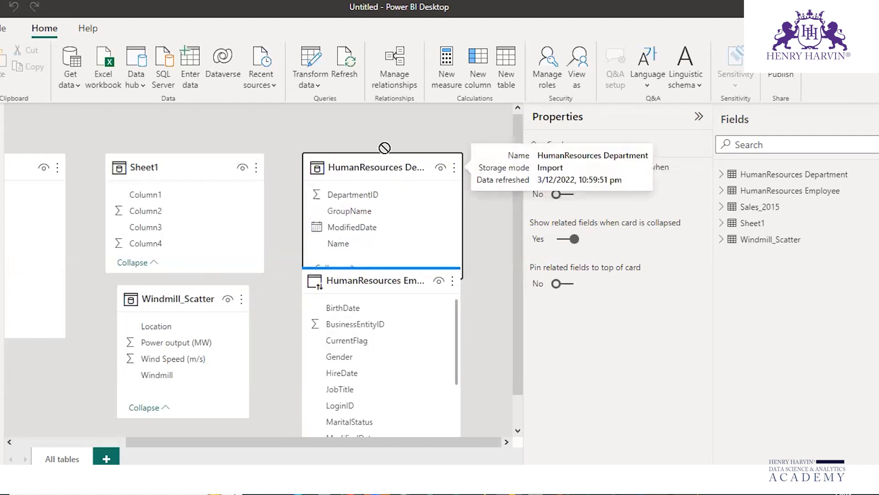
drag(394, 147, 382, 145)
drag(384, 275, 367, 291)
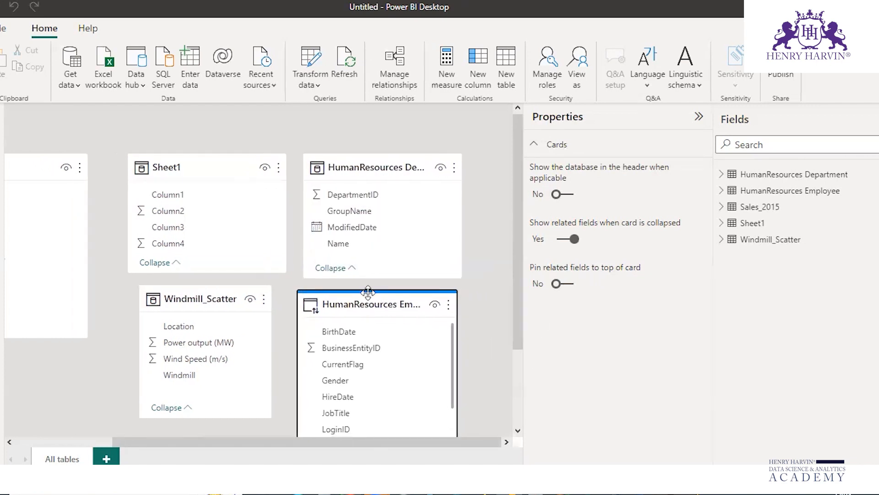
mouse_move(368, 291)
mouse_move(362, 161)
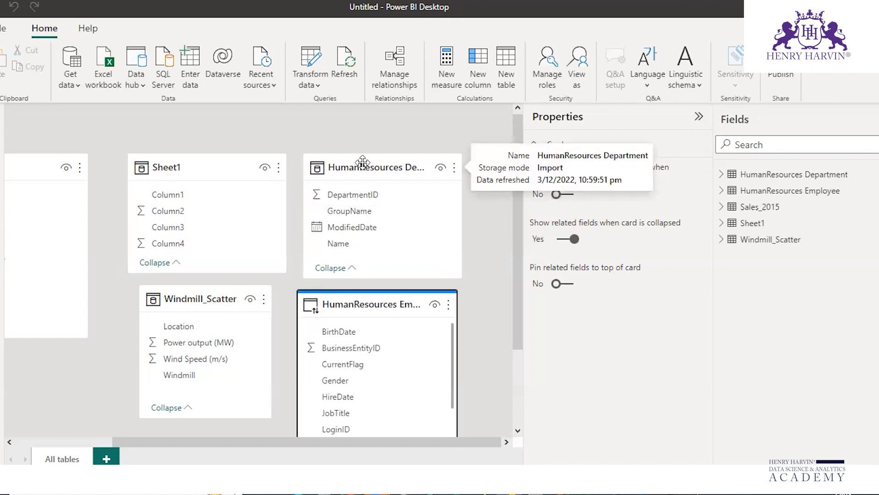
mouse_move(179, 172)
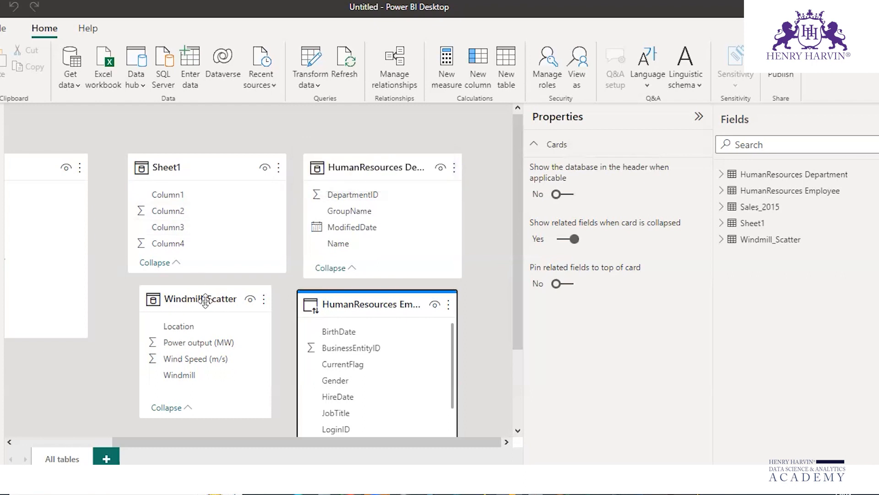
scroll(485, 238, down, 1)
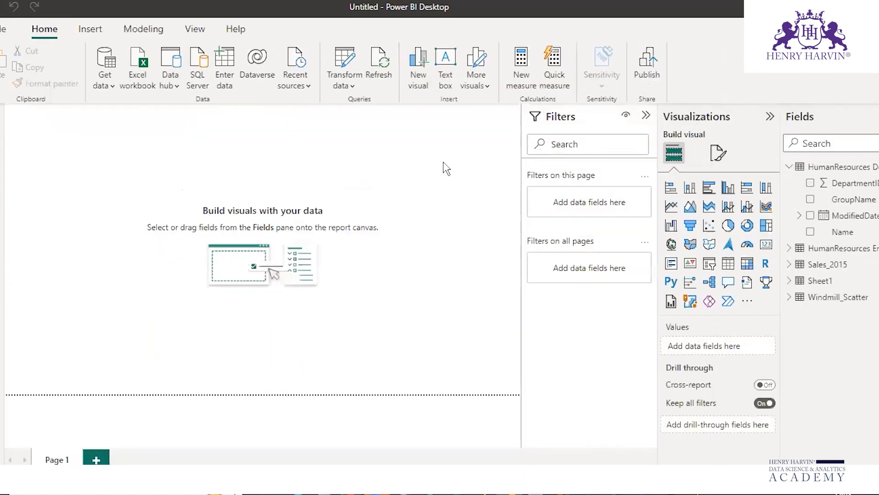
Create a table visual on Page 1 with the MaritalStatus field from HumanResources Employee.
click(1, 117)
click(847, 251)
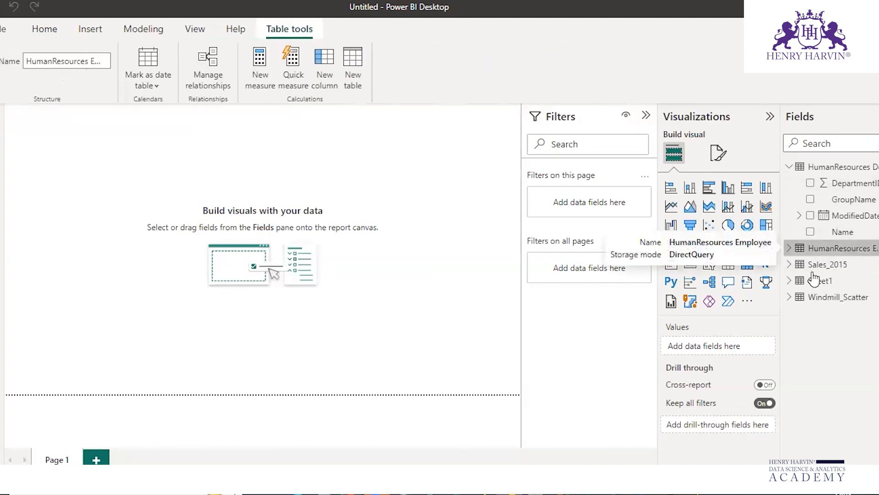
click(789, 249)
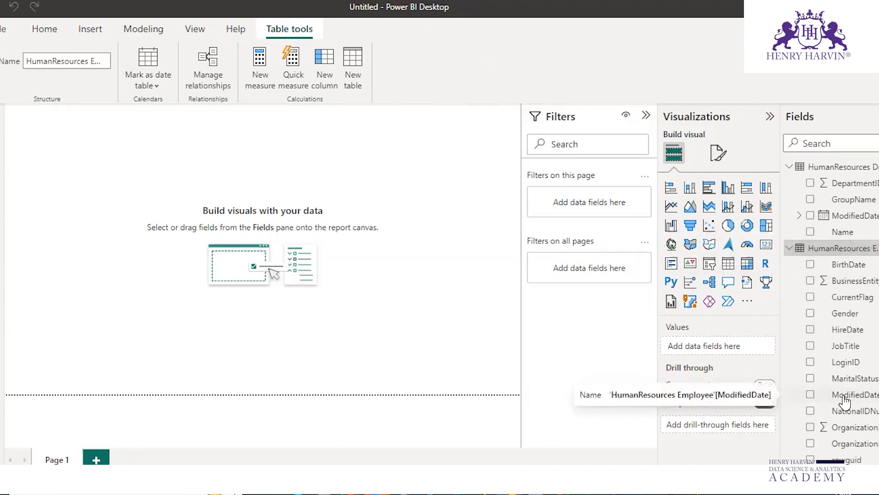
click(811, 382)
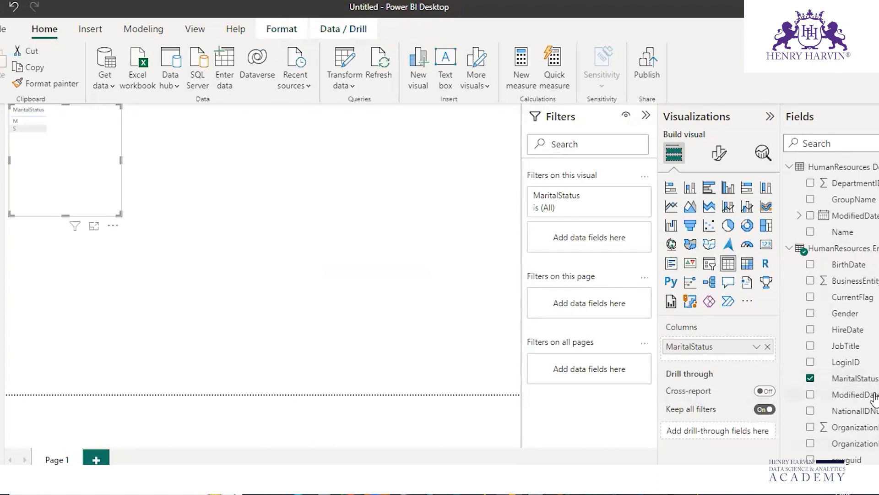
Try adding SickLeaveHours to the table visual, clear both fields, and put MaritalStatus back alone.
scroll(874, 398, down, 3)
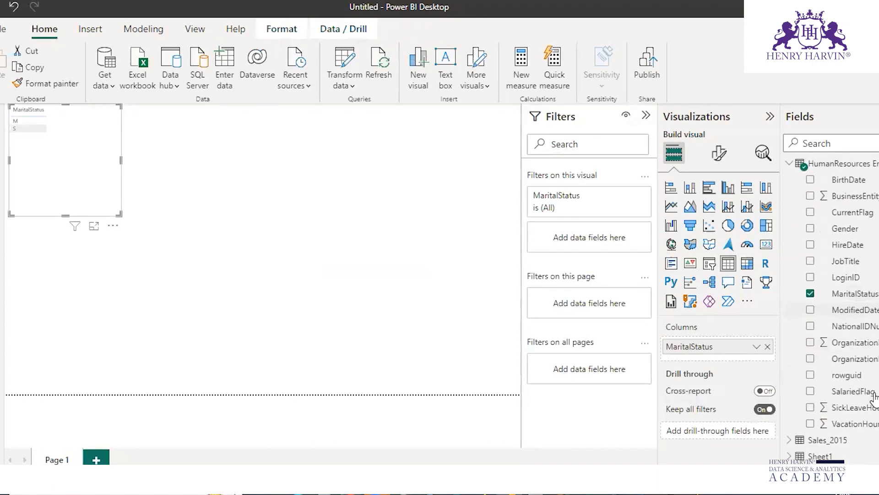
click(811, 399)
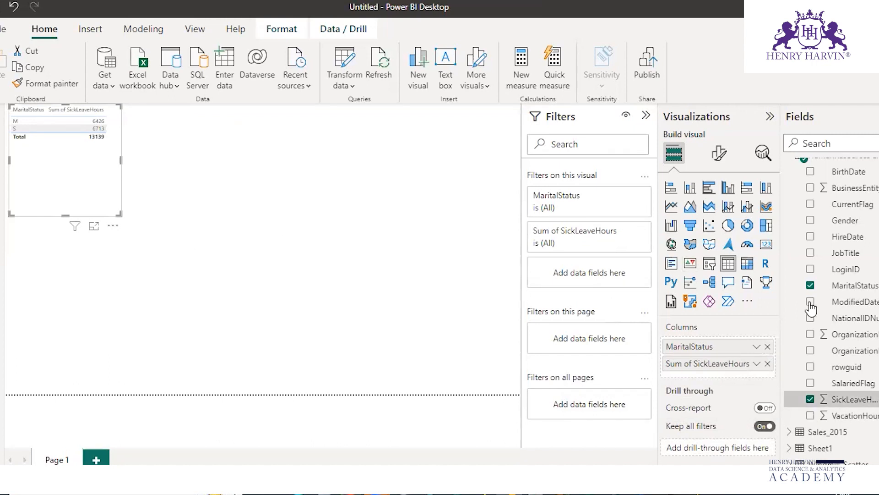
click(811, 285)
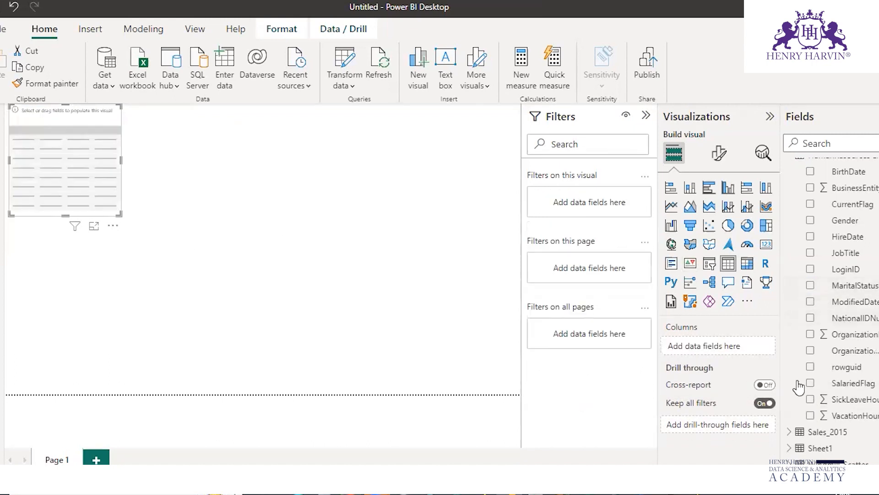
click(811, 286)
click(810, 279)
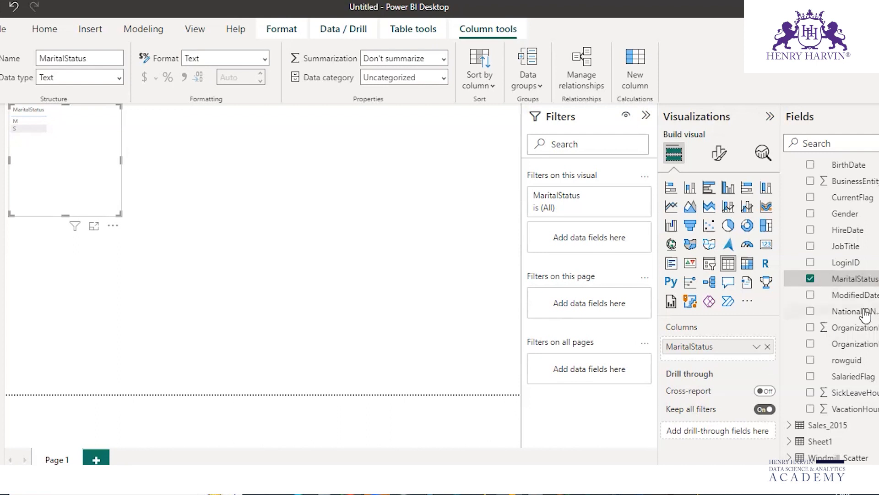
Add NationalIDNumber as a visual-level filter on the MaritalStatus table.
drag(865, 314, 617, 238)
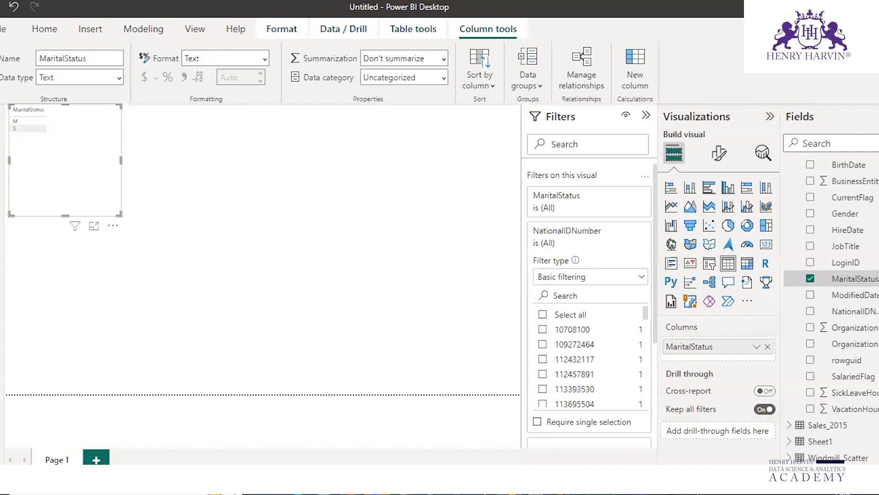
Switch to SQL Server Management Studio, run the SELECT statement on AdventureWorks2019 HumanResources.Employee, and scan the returned rows.
mouse_move(377, 493)
key(alt+Tab)
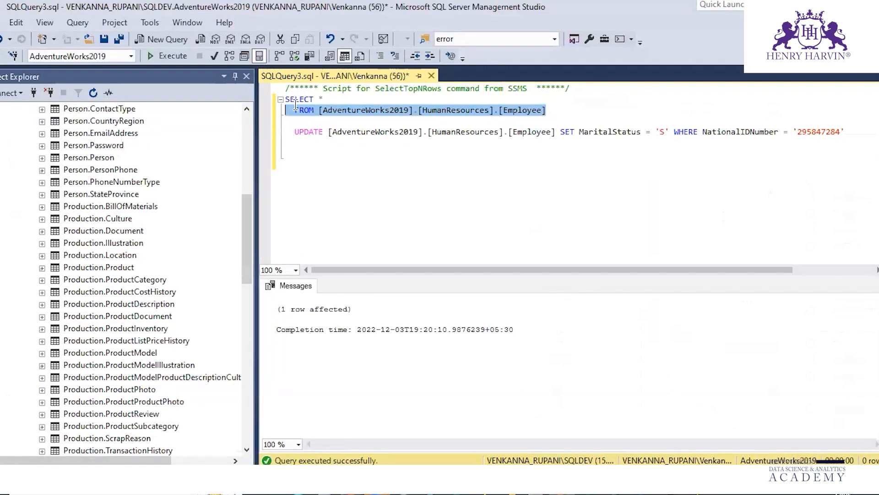
key(F5)
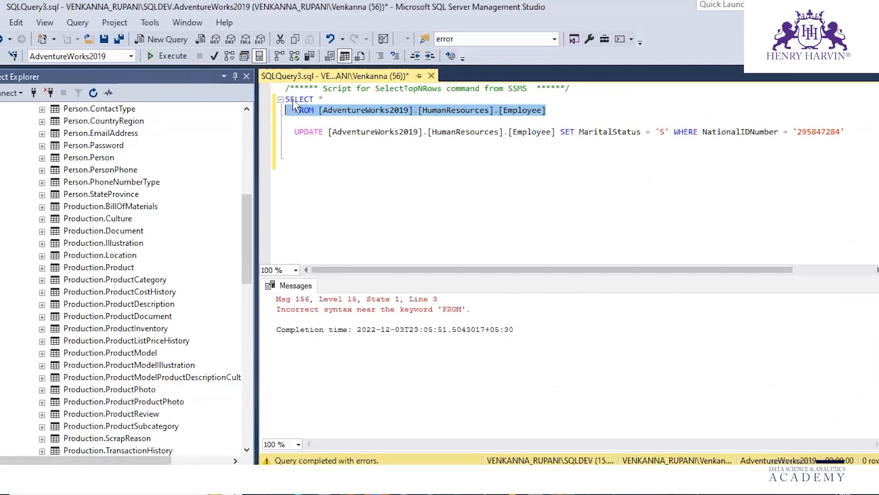
click(351, 110)
mouse_move(286, 100)
mouse_down()
mouse_move(314, 110)
mouse_move(478, 110)
mouse_move(286, 132)
mouse_up()
key(F5)
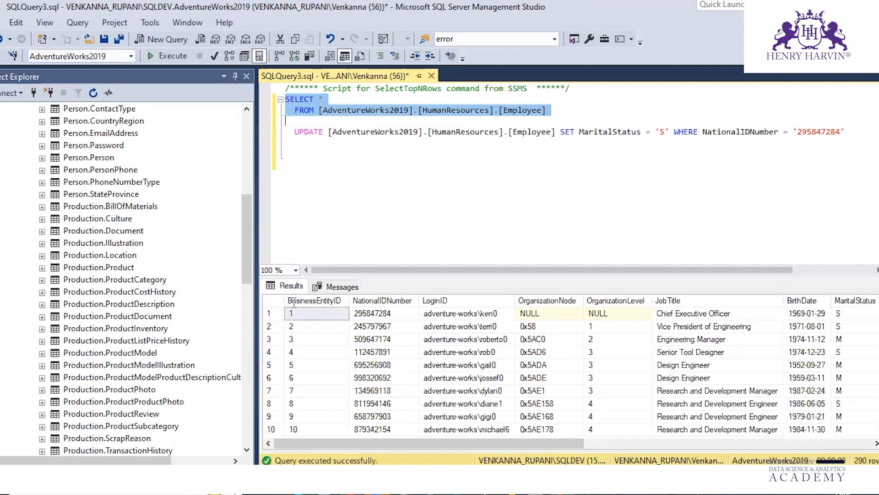
scroll(633, 321, down, 1)
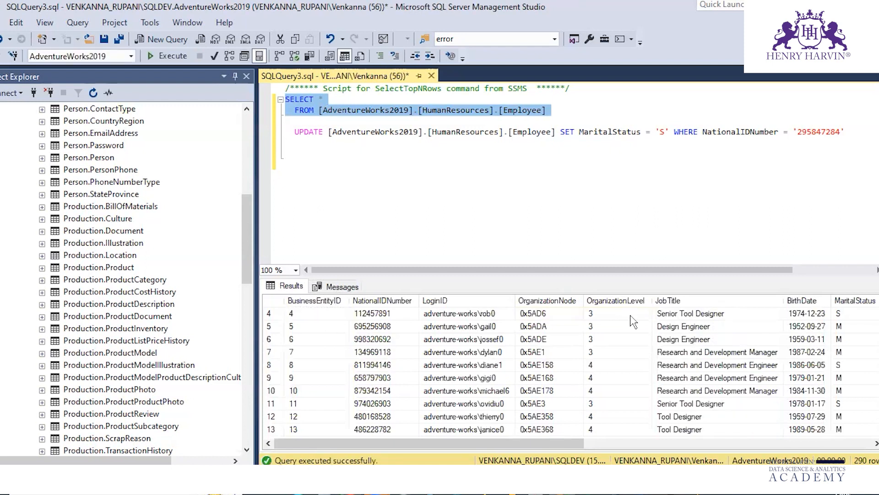
scroll(690, 315, down, 8)
click(692, 314)
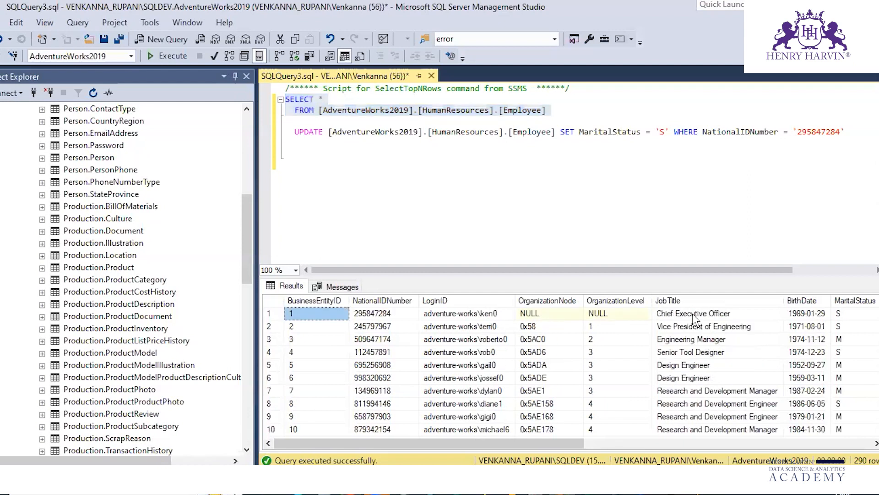
Copy the national ID number from the UPDATE statement, switch to Power BI Desktop and filter the MaritalStatus table to that ID.
click(695, 316)
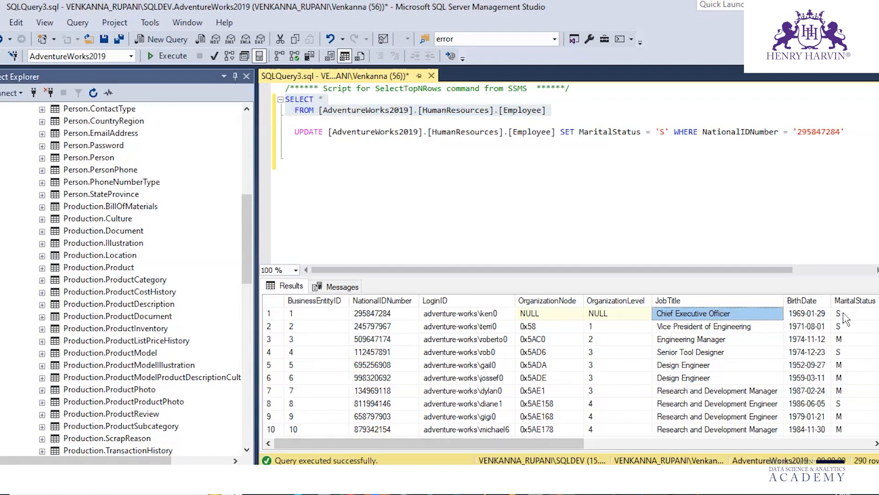
double_click(816, 131)
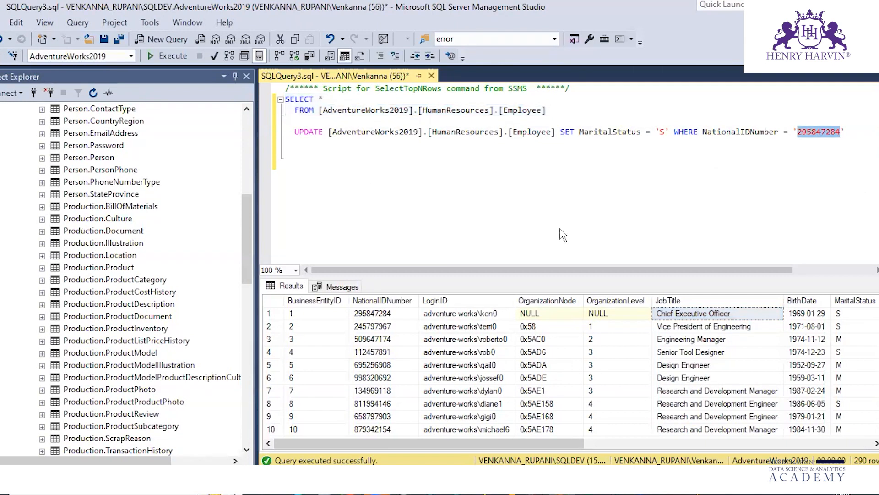
key(ctrl+c)
key(alt+Tab)
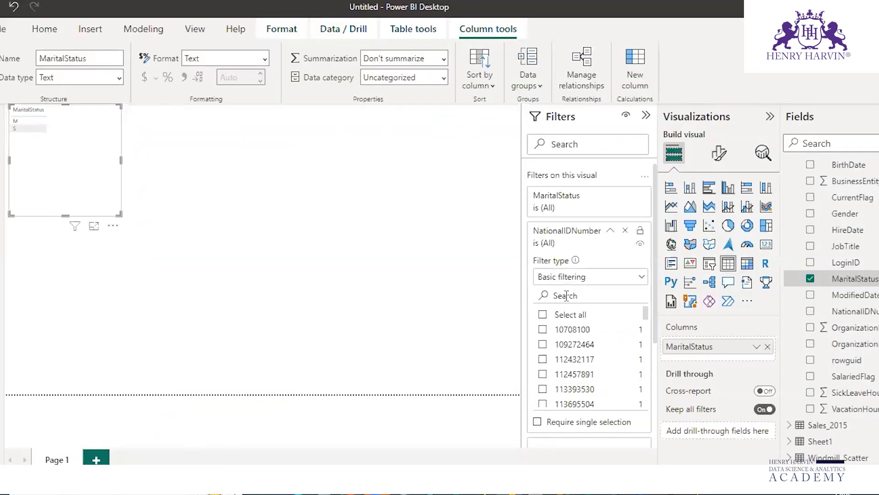
click(569, 295)
key(ctrl+v)
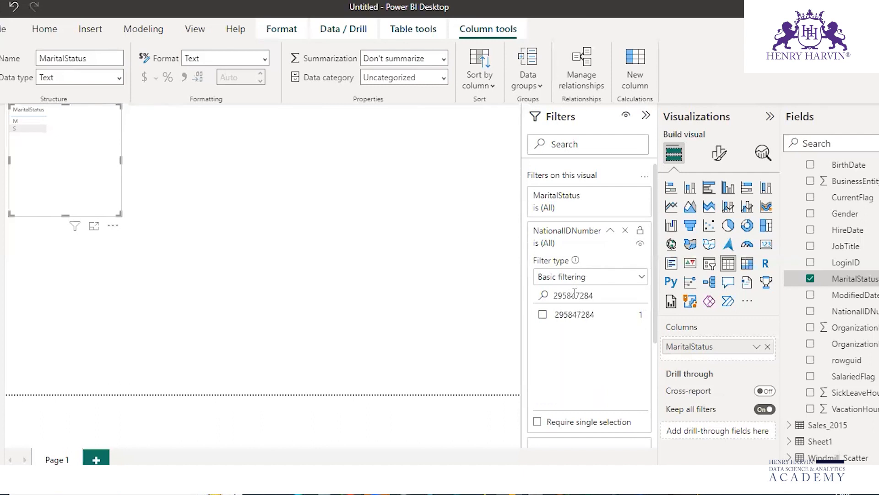
click(543, 316)
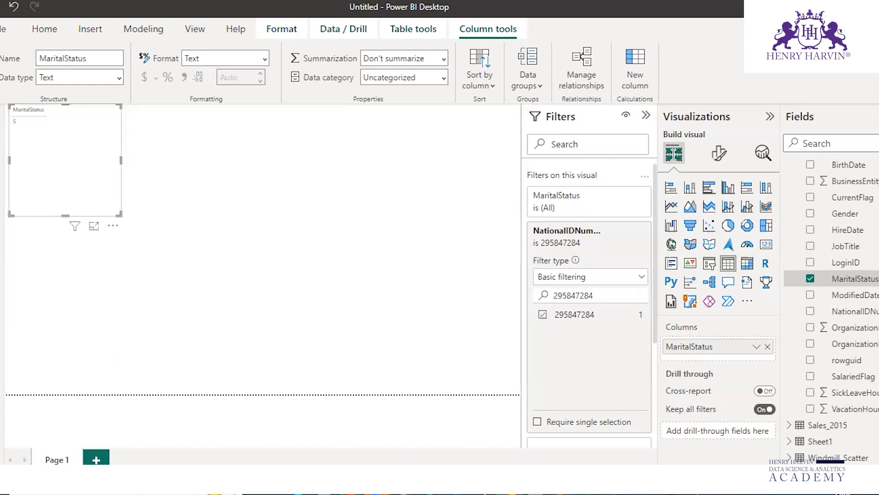
Switch to SQL Server Management Studio, change the UPDATE statement's MaritalStatus value to 'M', and run only that statement.
key(alt+Tab)
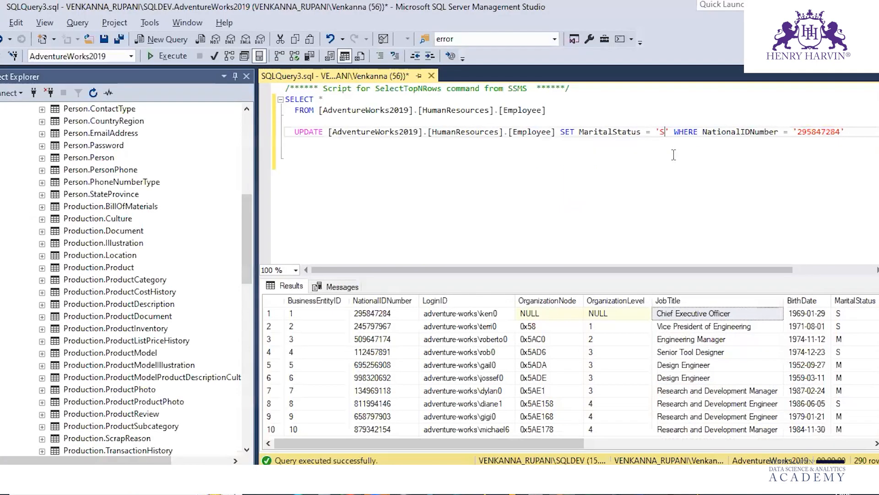
key(Delete)
key(ctrl+z)
key(BackSpace)
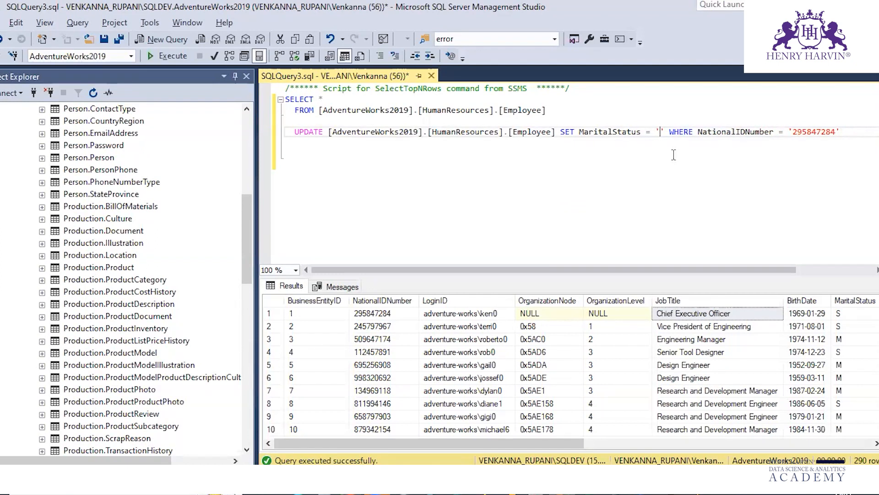
text(M)
key(Home)
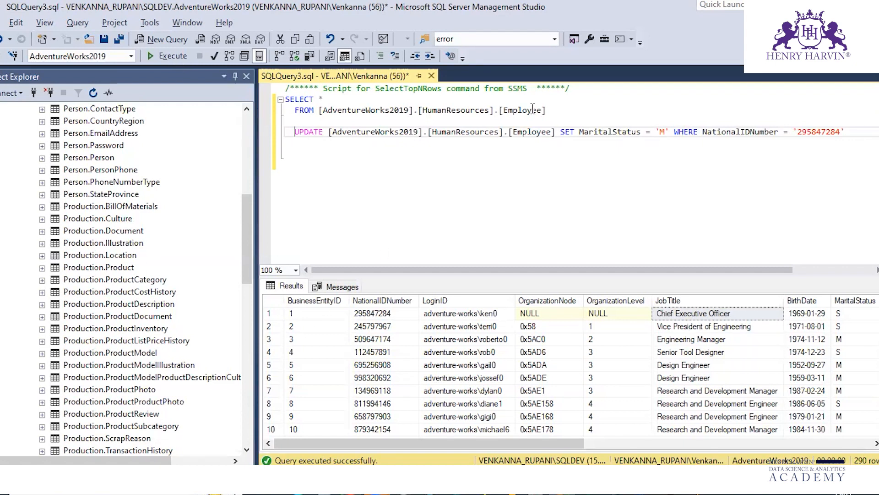
key(shift+End)
key(F5)
Rerun the SELECT statement on HumanResources.Employee to check the updated row.
click(555, 109)
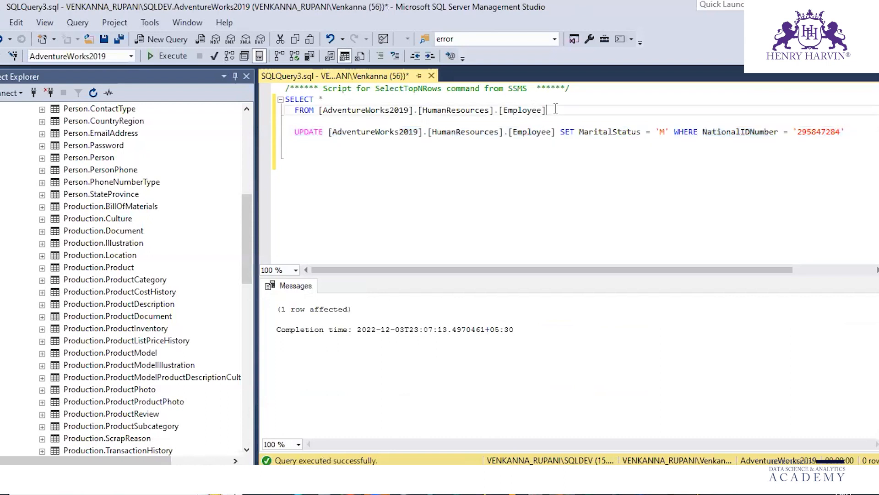
drag(555, 110, 287, 100)
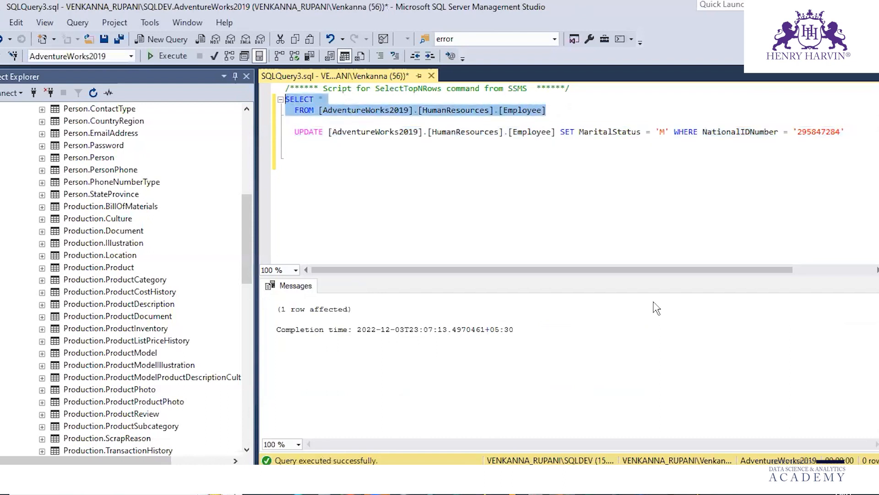
key(F5)
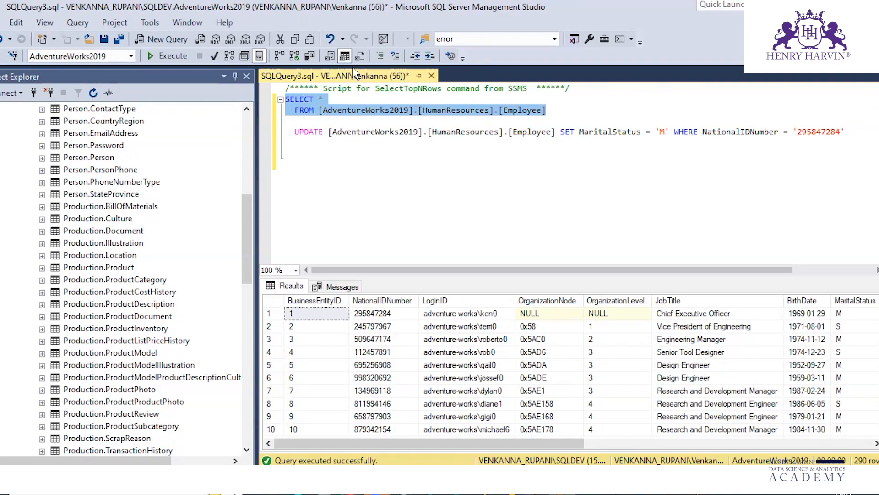
Switch to Power BI Desktop and refresh the data behind the MaritalStatus table.
key(alt+Tab)
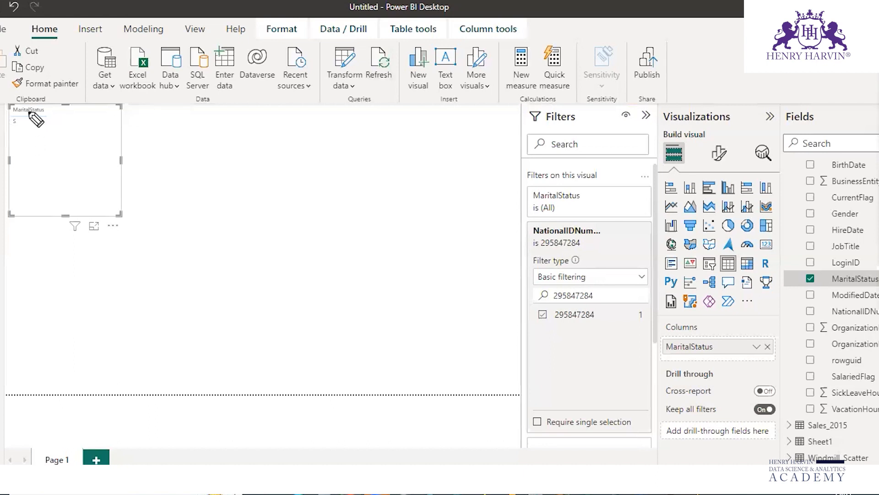
drag(13, 129, 37, 128)
click(834, 99)
click(386, 75)
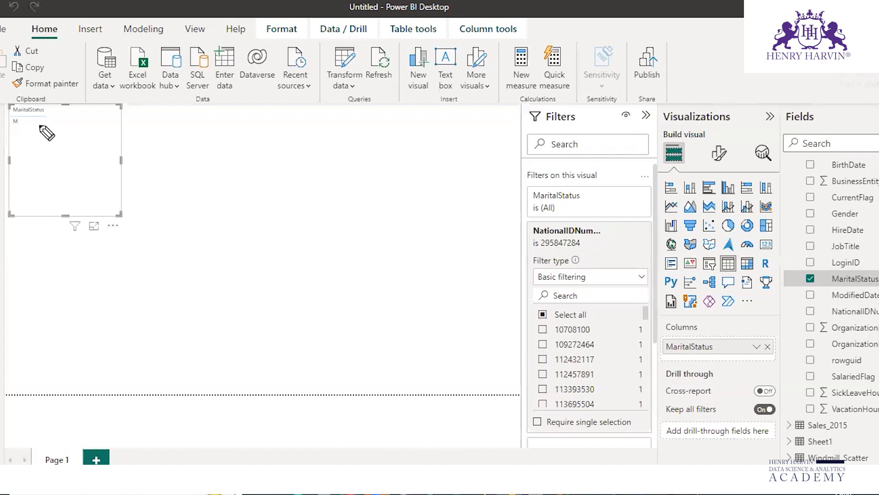
Mark the table's marital status value and the NationalIDNumber filter with the screen pen, and clear the drawings.
drag(11, 133, 47, 112)
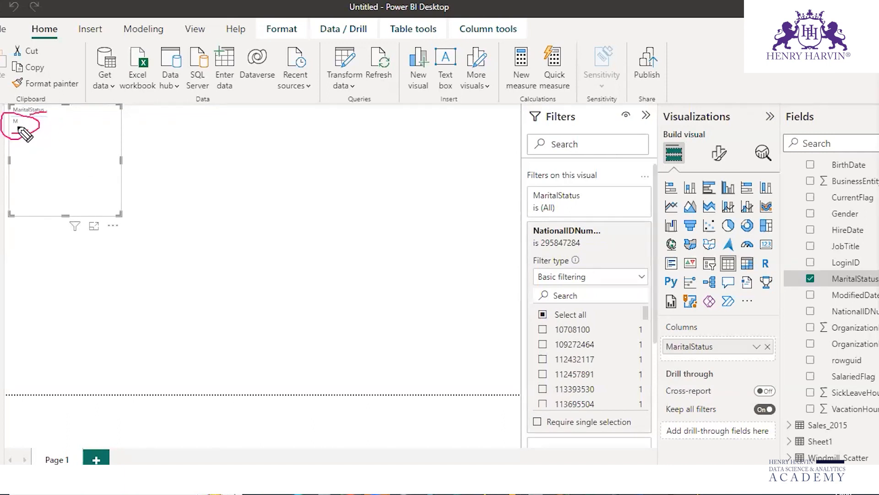
drag(543, 252, 586, 252)
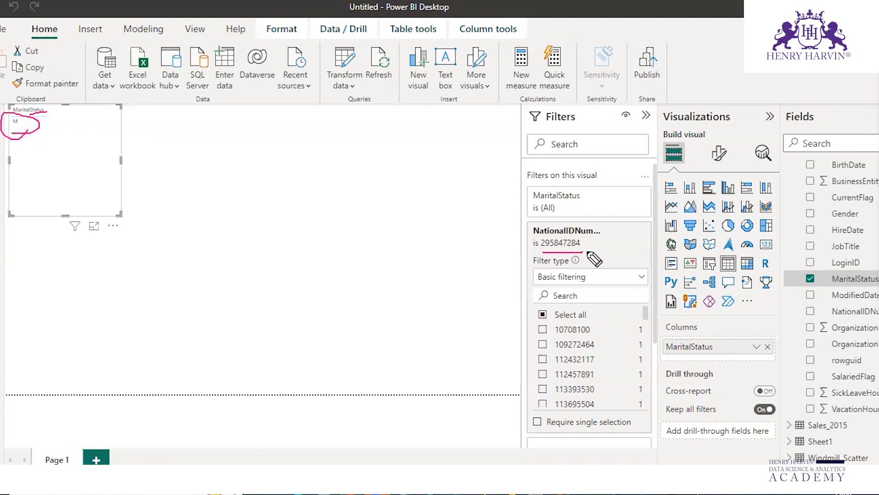
mouse_move(33, 155)
mouse_down()
mouse_move(15, 180)
mouse_move(40, 202)
mouse_move(15, 195)
mouse_up()
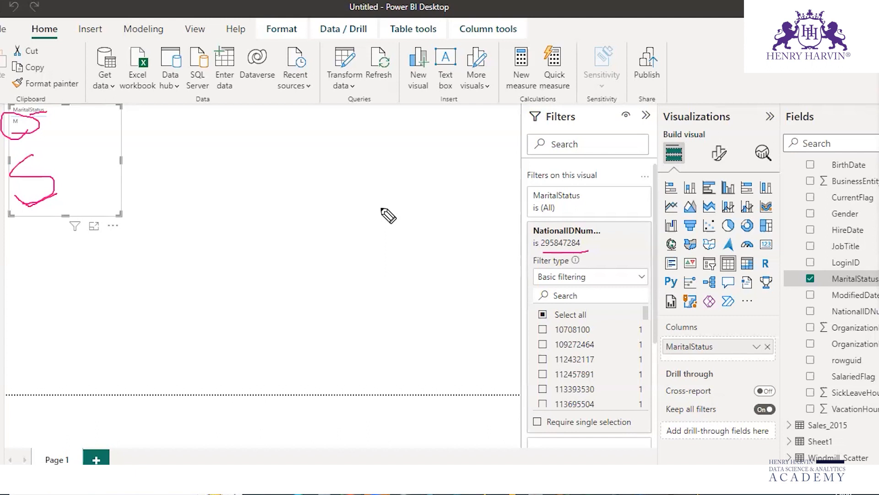
key(Escape)
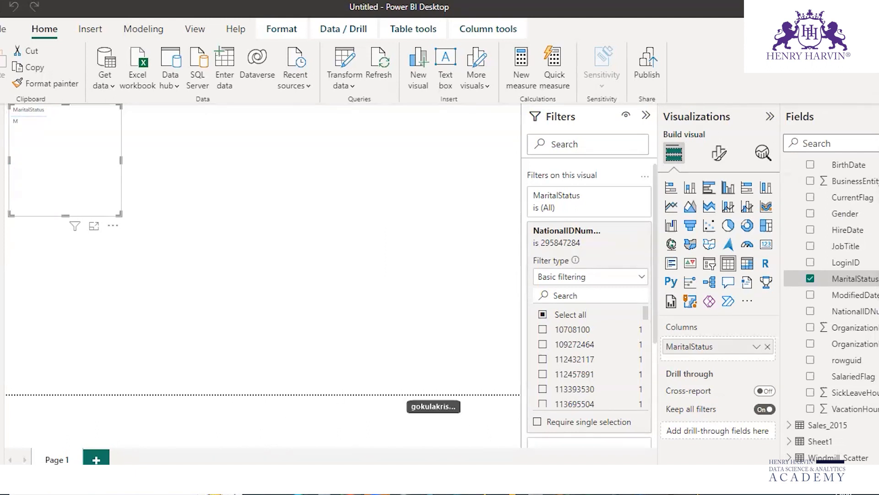
Switch to SQL Server Management Studio and locate the HumanResources.Department table in the AdventureWorks2019 database.
mouse_move(562, 492)
click(602, 423)
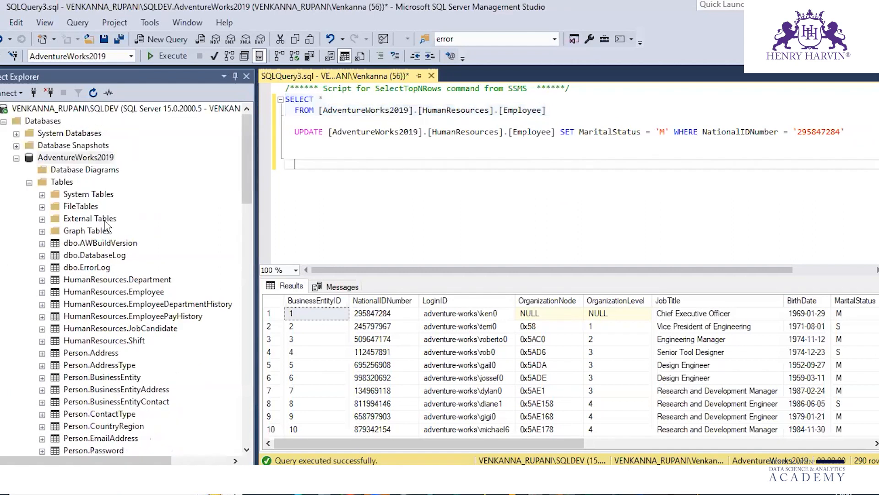
scroll(121, 284, down, 15)
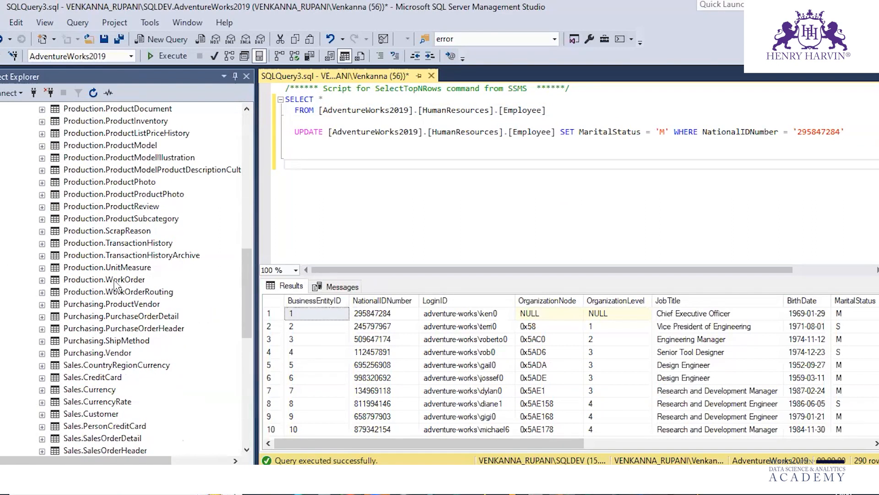
scroll(123, 302, up, 6)
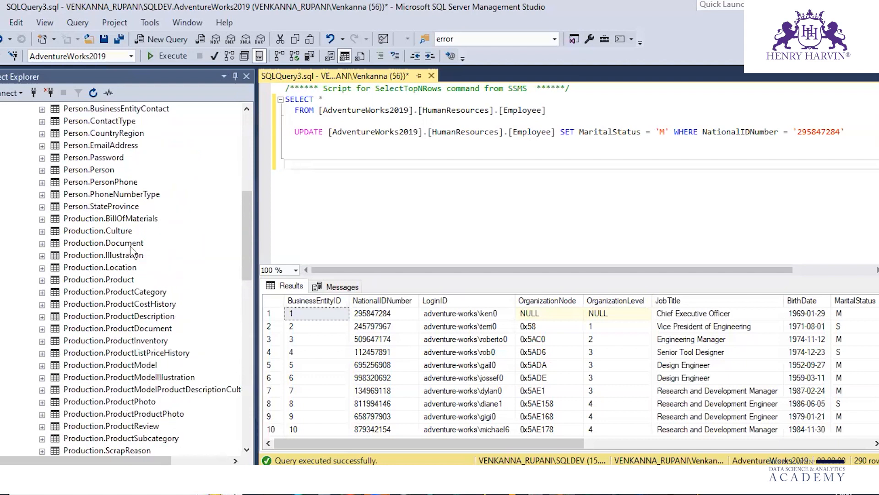
scroll(121, 222, up, 5)
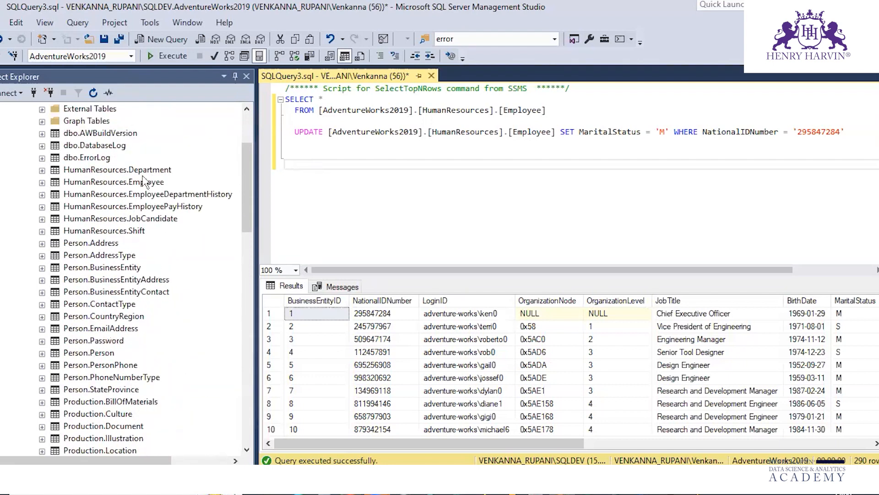
click(146, 173)
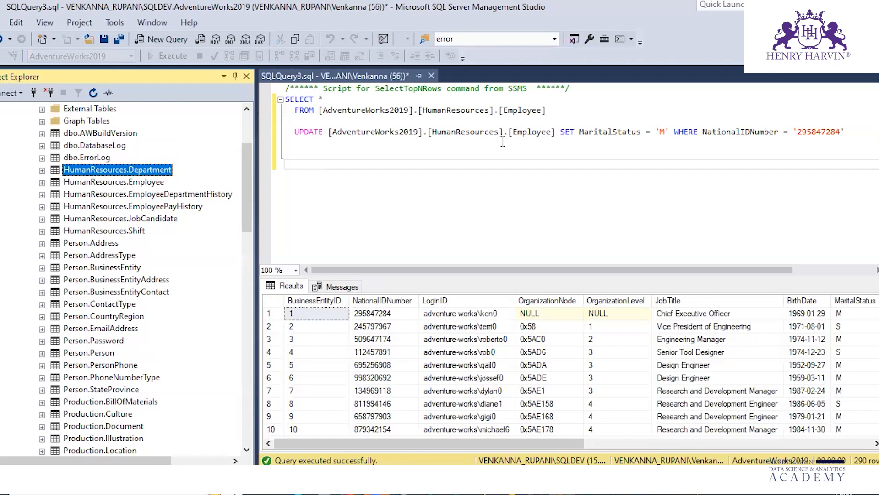
click(552, 109)
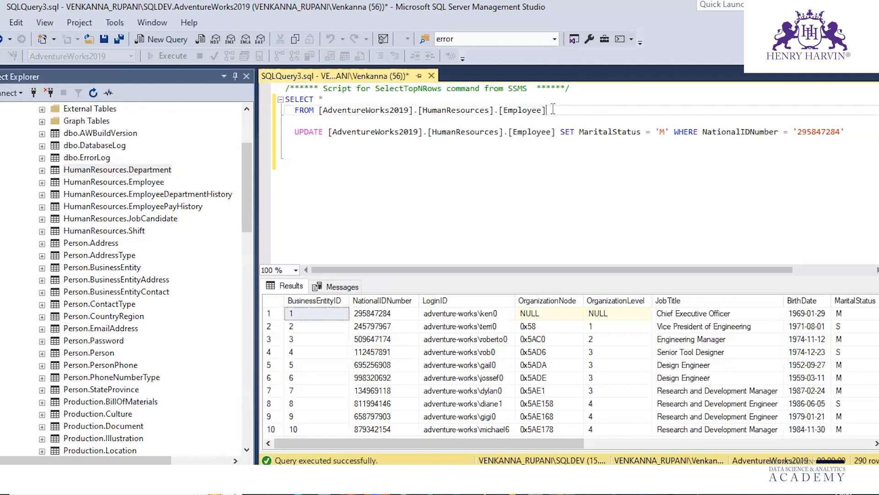
click(290, 100)
drag(361, 111, 414, 117)
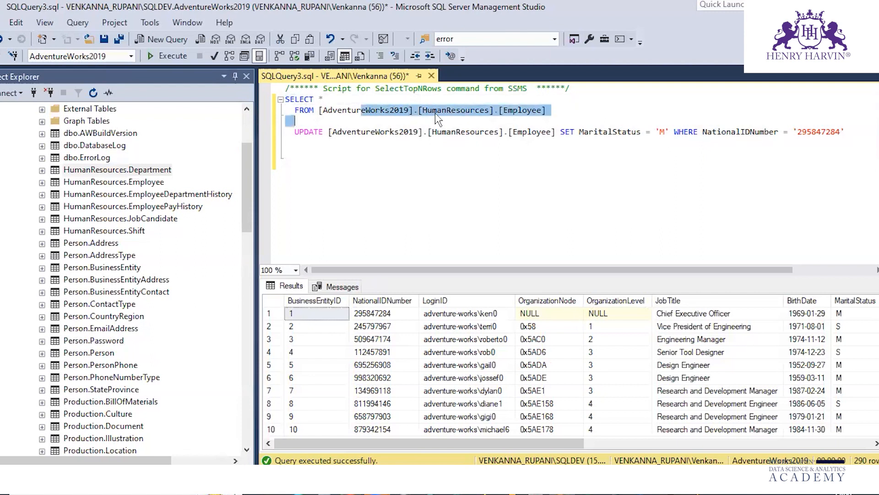
Duplicate the two-line SELECT statement for HumanResources.Employee on new lines above the UPDATE statement.
click(549, 110)
key(shift+Left)
key(shift+Left)
key(shift+Left)
key(shift+Left)
key(shift+Left)
key(shift+Left)
key(shift+Left)
key(shift+Left)
key(shift+Left)
key(shift+Left)
key(shift+Left)
key(shift+Left)
key(shift+Left)
key(shift+Left)
key(shift+Left)
key(shift+Left)
key(shift+Left)
key(shift+Left)
key(shift+Left)
key(shift+Left)
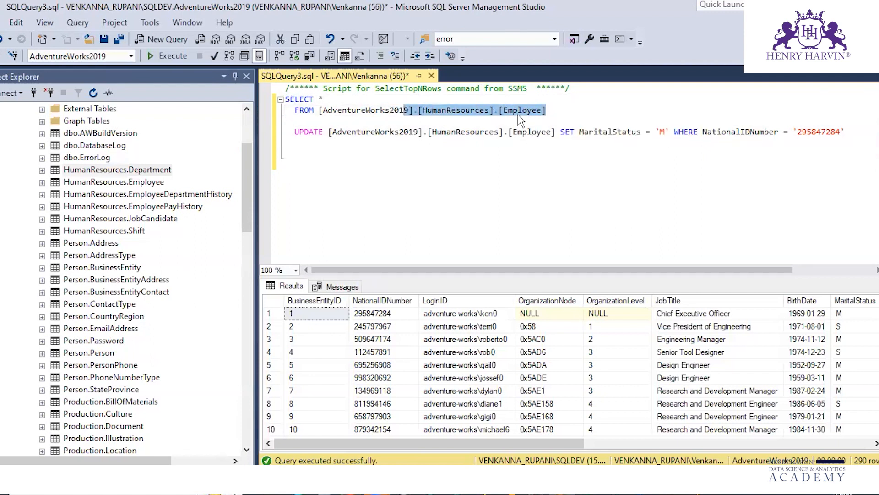
key(shift+Left)
key(shift+Left)
key(shift+Left)
key(shift+Left)
key(shift+Left)
key(shift+Left)
key(shift+Left)
key(shift+Left)
key(shift+Left)
key(shift+Left)
key(shift+Left)
key(shift+Left)
key(shift+Left)
key(shift+Left)
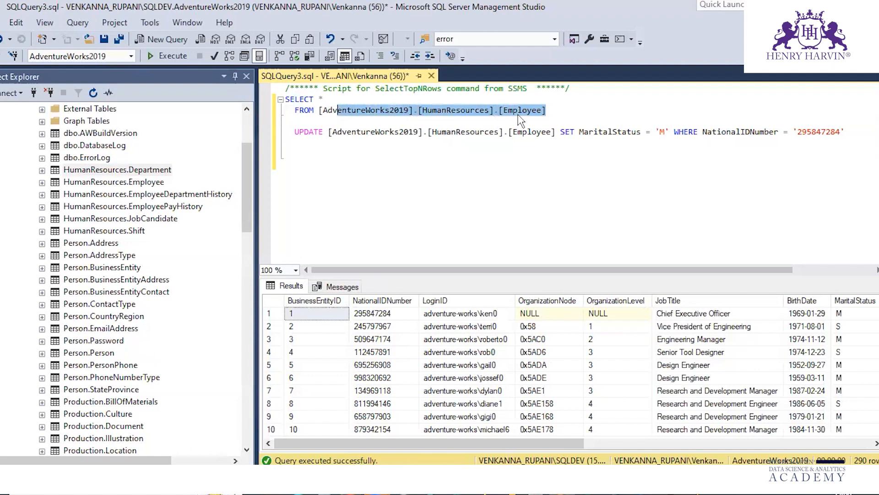
key(shift+Left)
key(shift+Left)
key(shift+Left)
key(shift+Left)
key(shift+Left)
key(shift+Left)
key(shift+Left)
key(shift+Left)
key(shift+Left)
key(shift+Left)
key(shift+Left)
key(shift+Left)
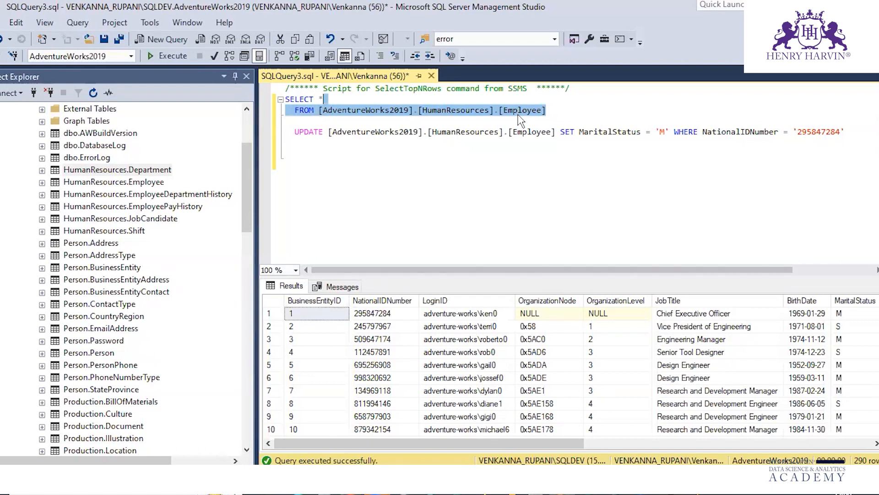
key(shift+Left)
key(shift+Left)
key(shift+Left)
key(shift+Left)
key(shift+Left)
key(shift+Left)
key(shift+Left)
key(shift+Left)
key(ctrl+c)
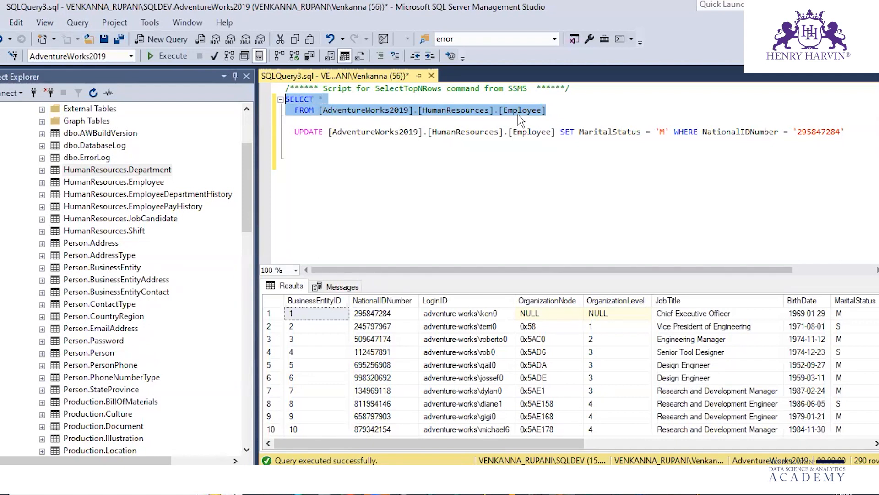
click(558, 111)
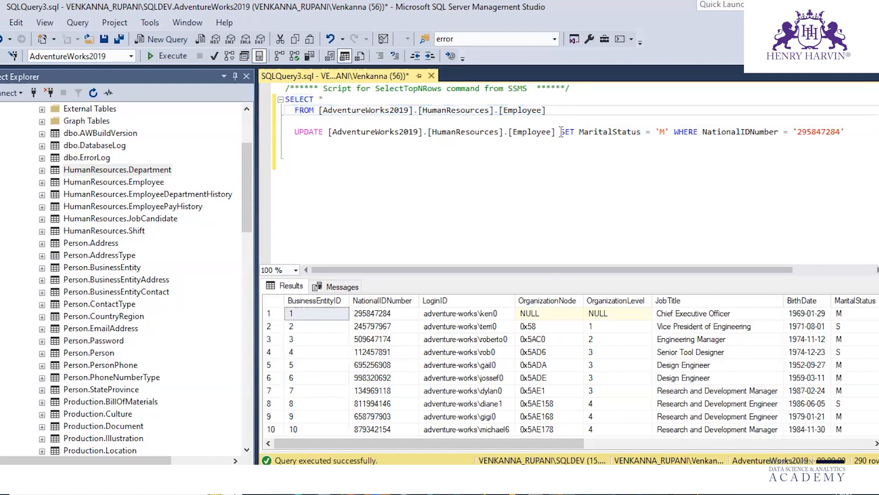
key(Return)
key(Return)
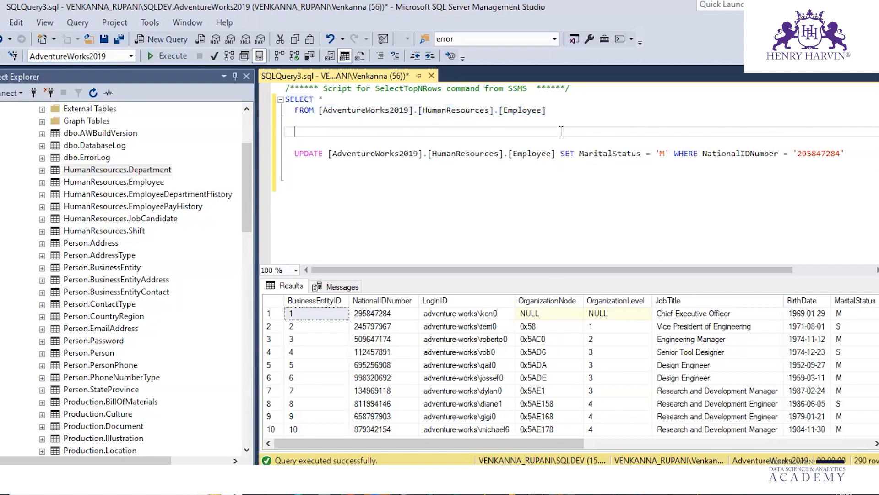
key(Return)
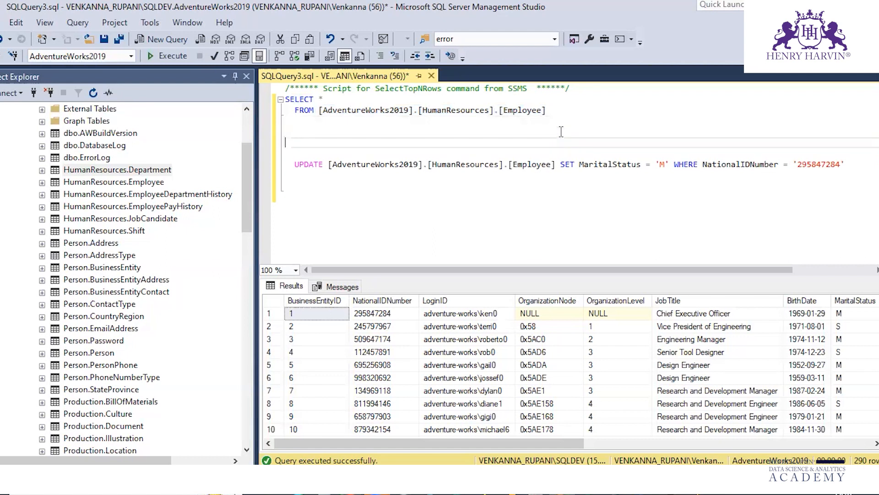
key(ctrl+v)
Change the table in the duplicated SELECT statement to Department.
key(BackSpace)
key(BackSpace)
key(BackSpace)
key(BackSpace)
key(BackSpace)
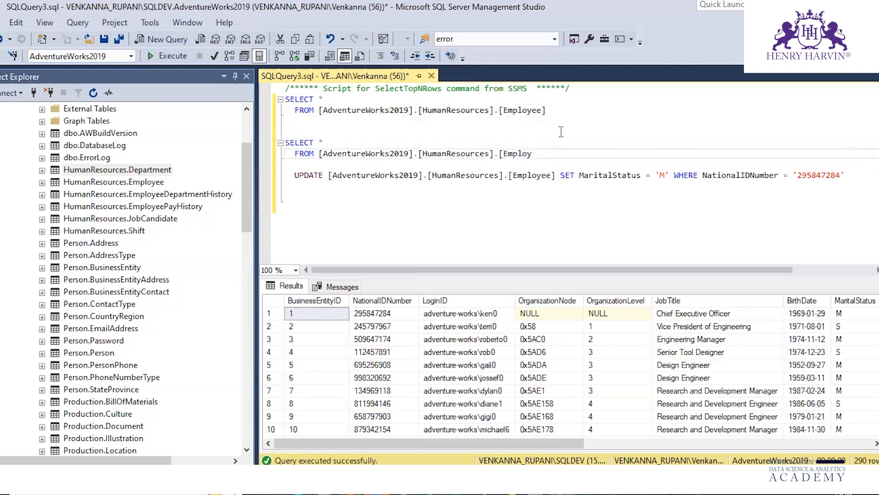
key(BackSpace)
key(BackSpace)
key(BackSpace)
key(BackSpace)
key(BackSpace)
text(dE)
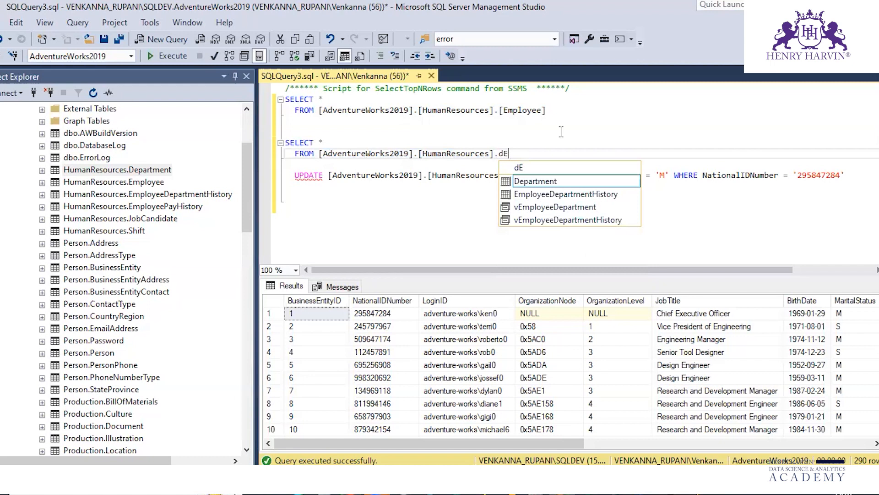
double_click(548, 182)
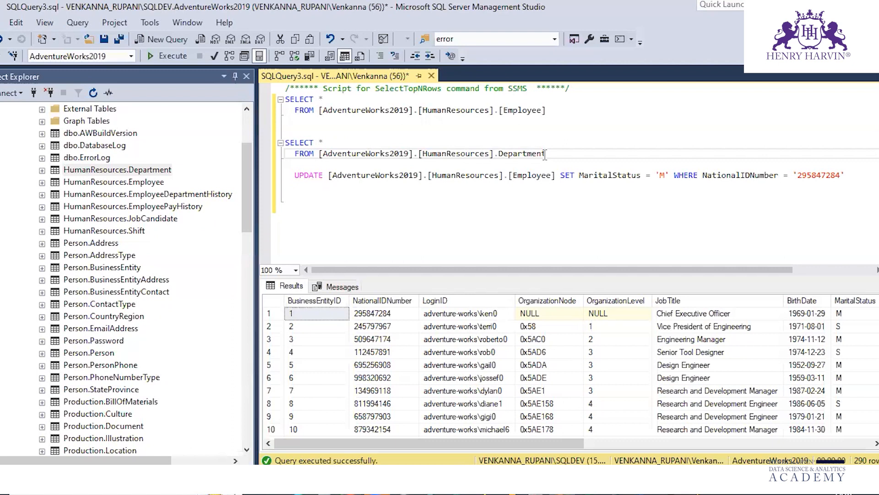
Run only the SELECT statement for the HumanResources.Department table.
key(shift+Up)
key(shift+Home)
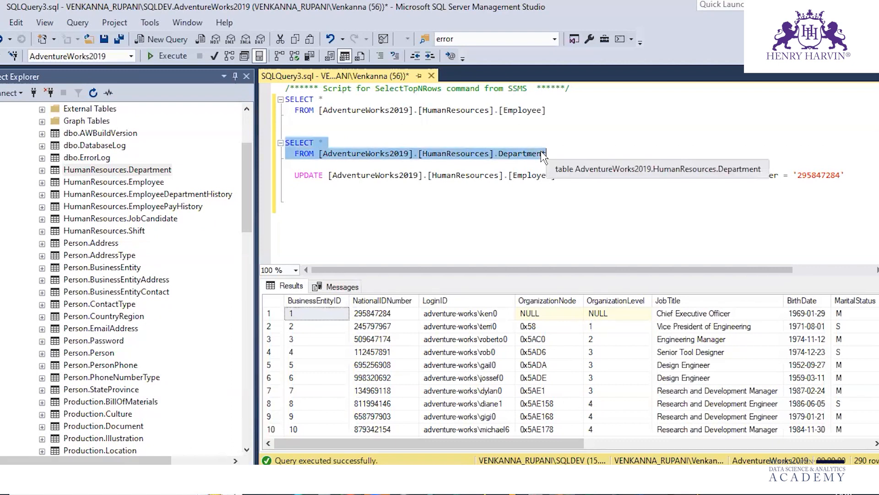
key(F5)
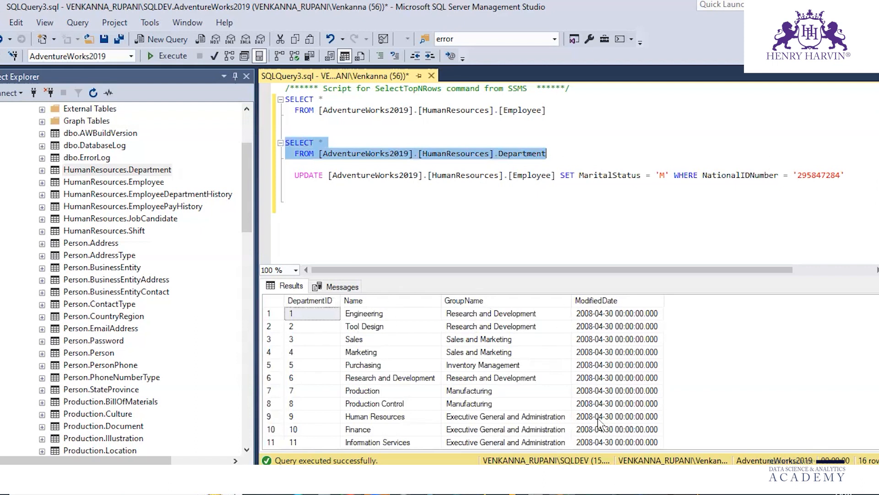
Run only the HumanResources.Employee SELECT statement and view the remaining columns of its result, including MaritalStatus.
click(371, 110)
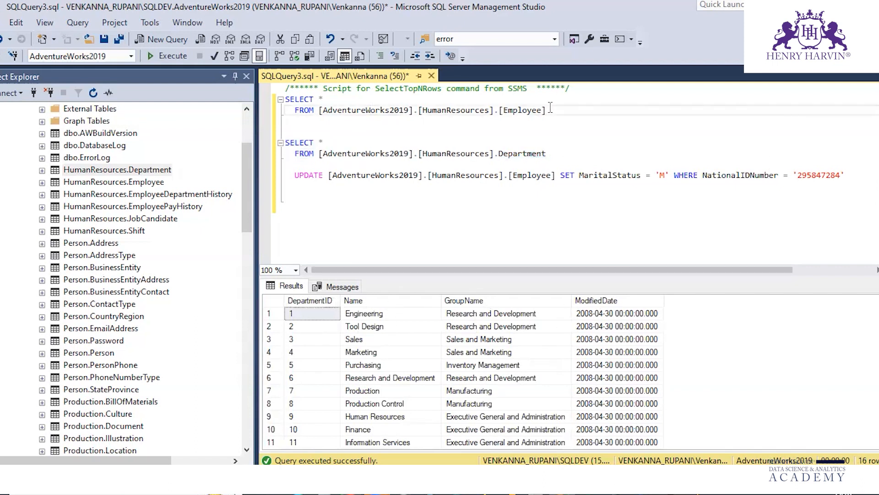
drag(550, 109, 283, 99)
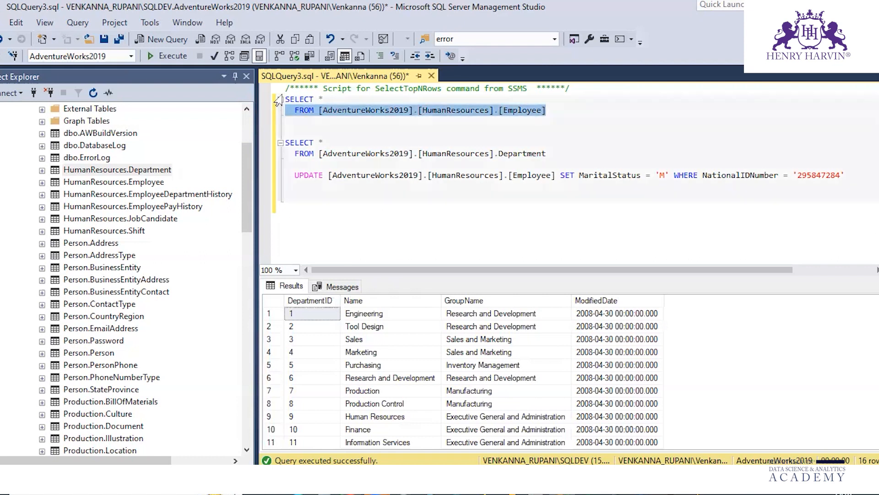
click(282, 100)
click(288, 99)
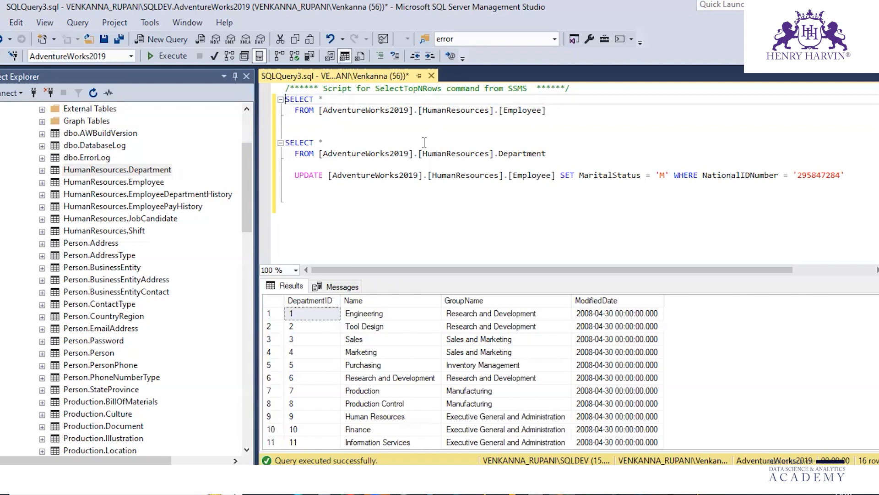
key(shift+Down)
key(shift+Right)
key(shift+Right)
key(shift+Right)
key(shift+Right)
key(shift+Right)
key(shift+Right)
key(shift+Right)
key(shift+Right)
key(shift+Right)
key(shift+Right)
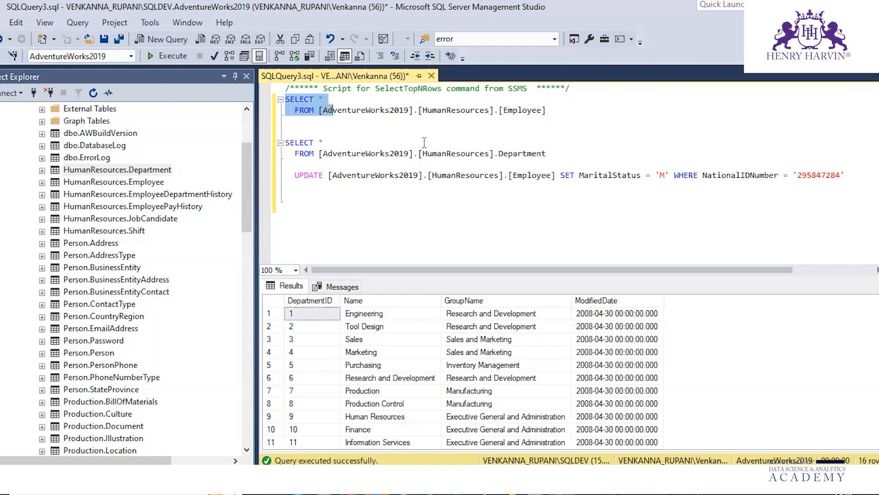
key(shift+Right)
key(shift+Right)
key(shift+Right)
key(shift+Right)
key(shift+Right)
key(shift+Right)
key(shift+Right)
key(shift+Right)
key(shift+Right)
key(shift+Right)
key(shift+Right)
key(shift+Right)
key(shift+Right)
key(shift+Right)
key(shift+Right)
key(shift+Right)
key(shift+Right)
key(shift+Right)
key(shift+Right)
key(shift+Right)
key(shift+Right)
key(shift+Right)
key(shift+Right)
key(shift+Right)
key(shift+Right)
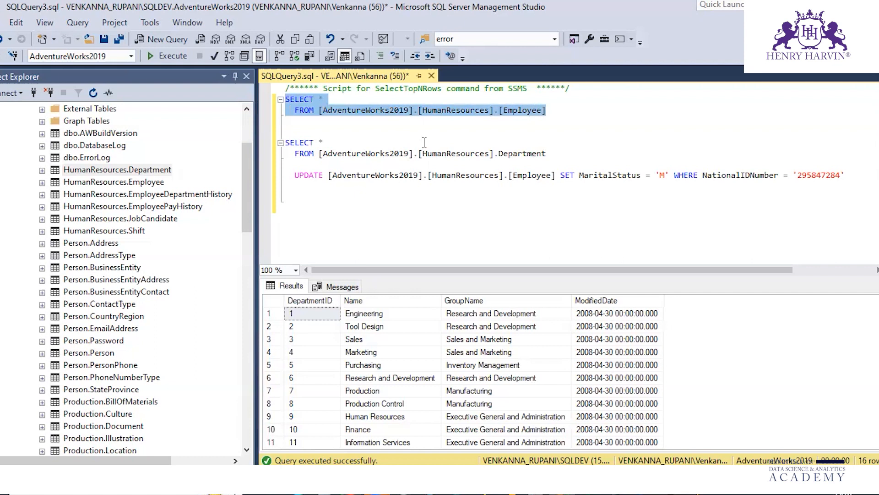
click(161, 55)
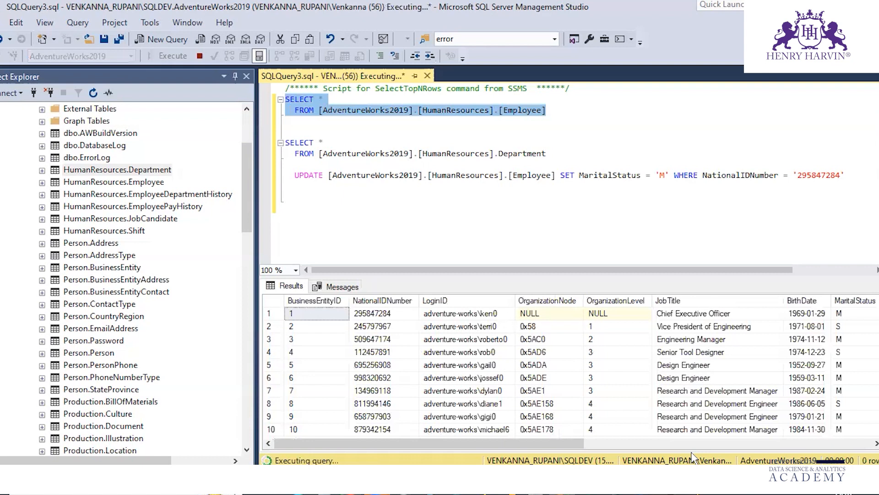
click(831, 443)
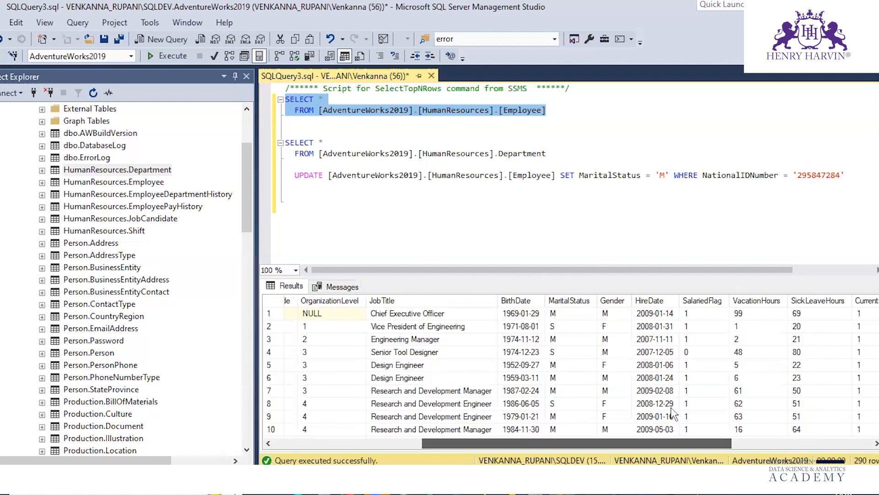
scroll(633, 347, right, 3)
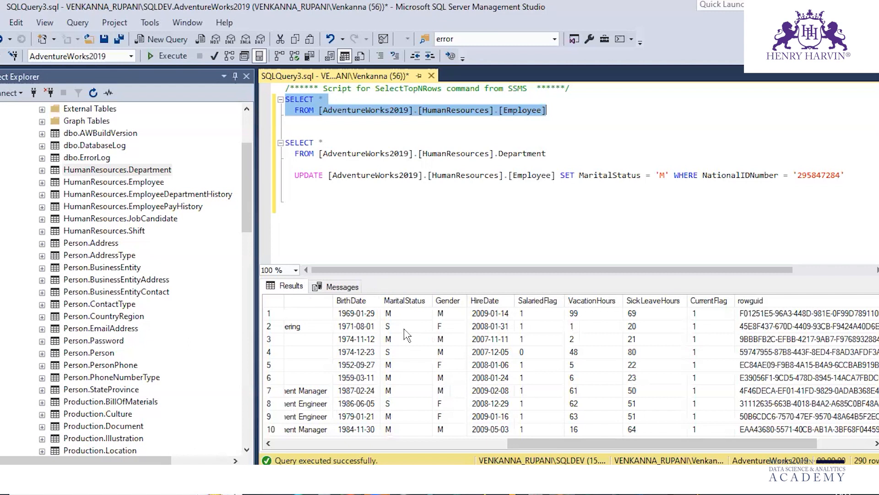
Switch to Power BI, enter the SQLDEV server name for the DirectQuery SQL Server connection, and expose its advanced options.
click(509, 493)
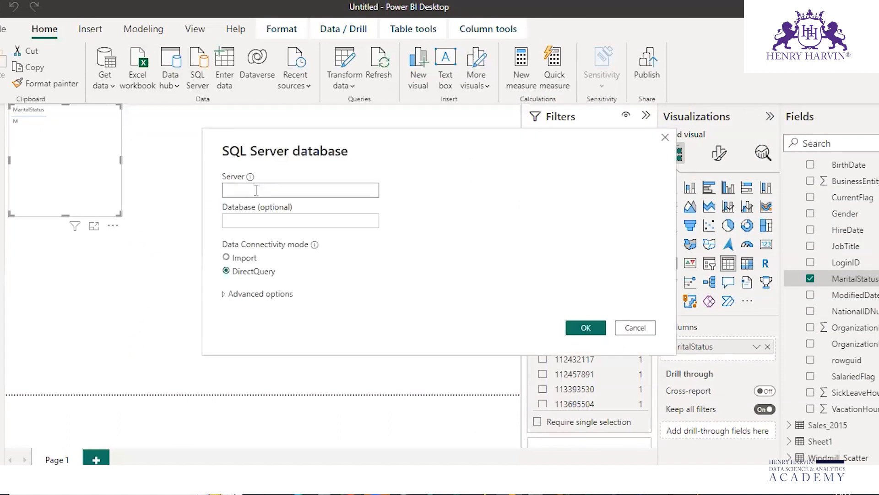
click(256, 190)
text(VENKANNA_RUPANI\SQLDEV)
click(253, 293)
click(251, 285)
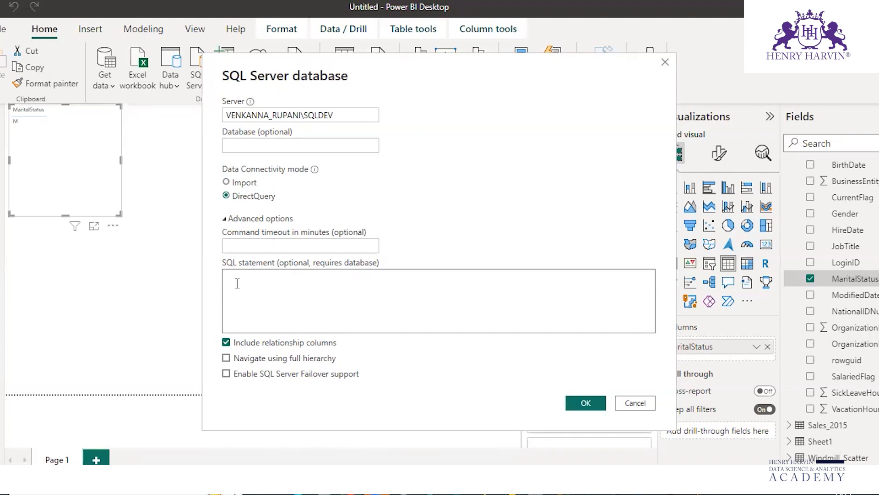
Enter the SQL statement SELECT * FROM [AdventureWorks2019].[HumanResources].[Employee], with the FROM line unindented.
text(SELECT * FROM)
key(alt+Tab)
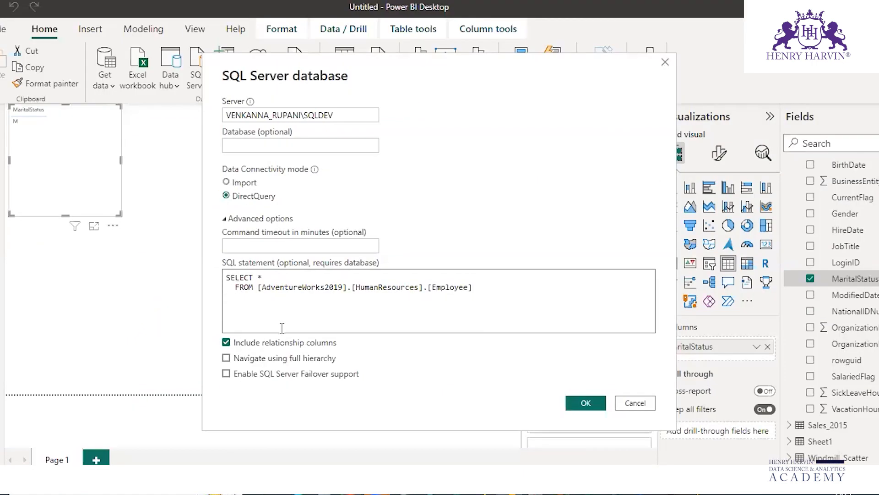
click(235, 287)
key(BackSpace)
key(BackSpace)
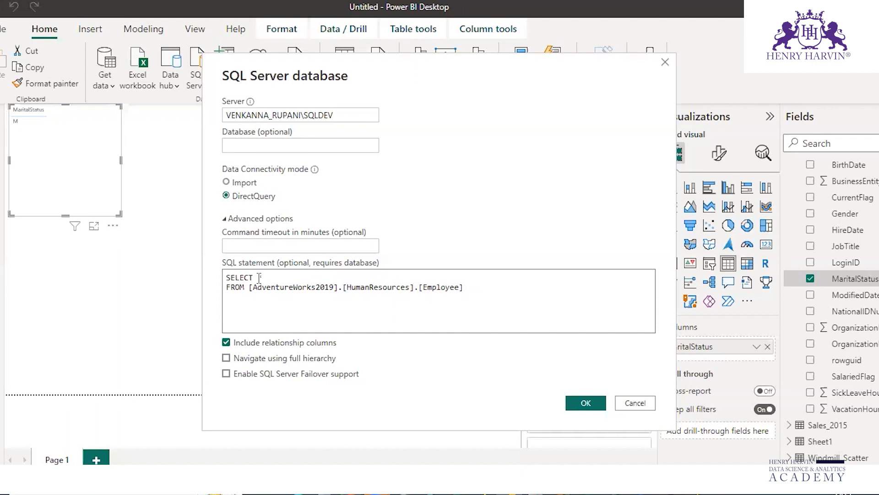
Add WHERE MaritalStatus = 'M' to the SQL statement, checking column names in Management Studio, and set the database to AdventureWorks2019.
click(469, 279)
key(Return)
text(WHERE)
key(alt+Tab)
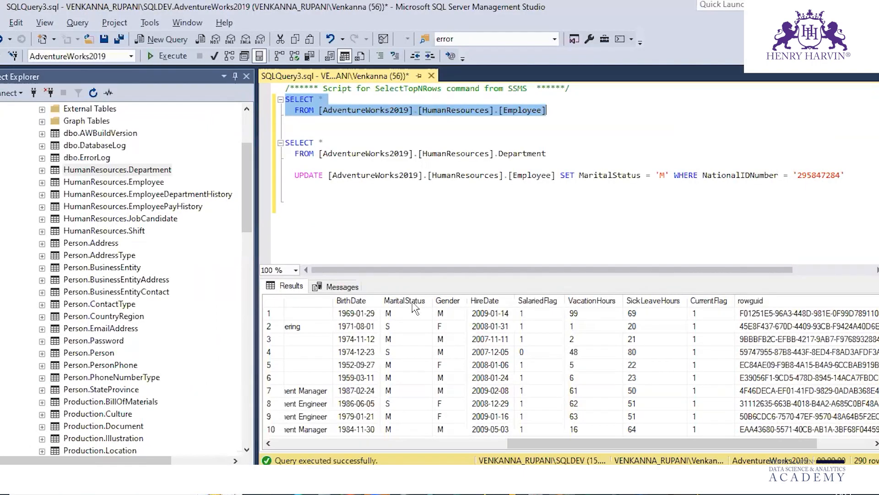
click(414, 302)
scroll(504, 321, left, 5)
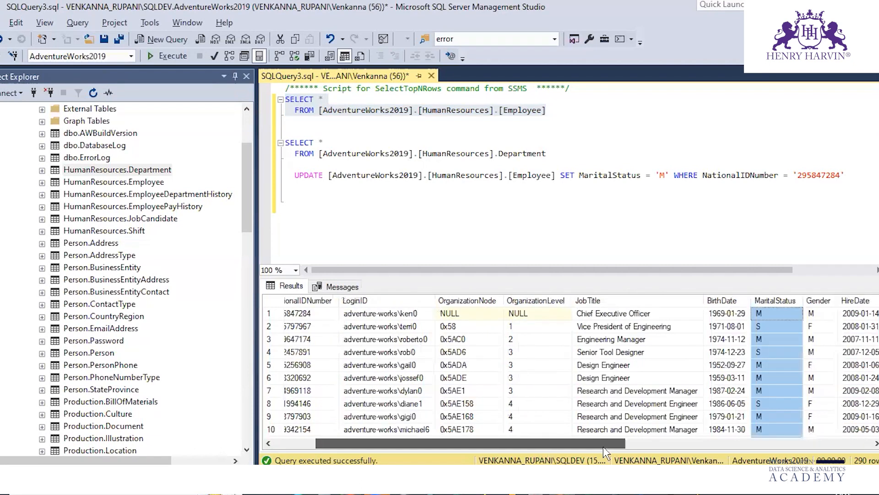
scroll(603, 446, left, 3)
scroll(604, 451, right, 3)
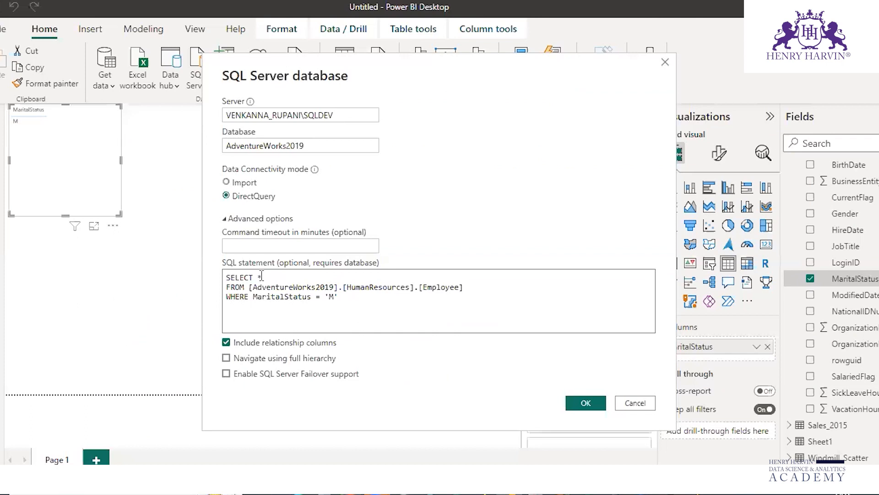
Replace the asterisk in the SQL statement with the columns NationalIdNumber, JobTitle and Gender, checking their names in the Management Studio result.
key(BackSpace)
text(JobTitle,)
key(alt+Tab)
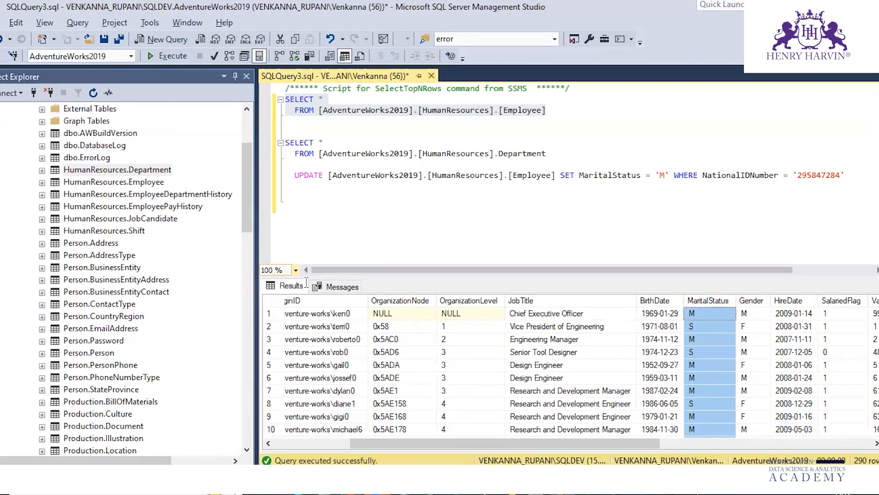
key(alt+Tab)
text(Ge)
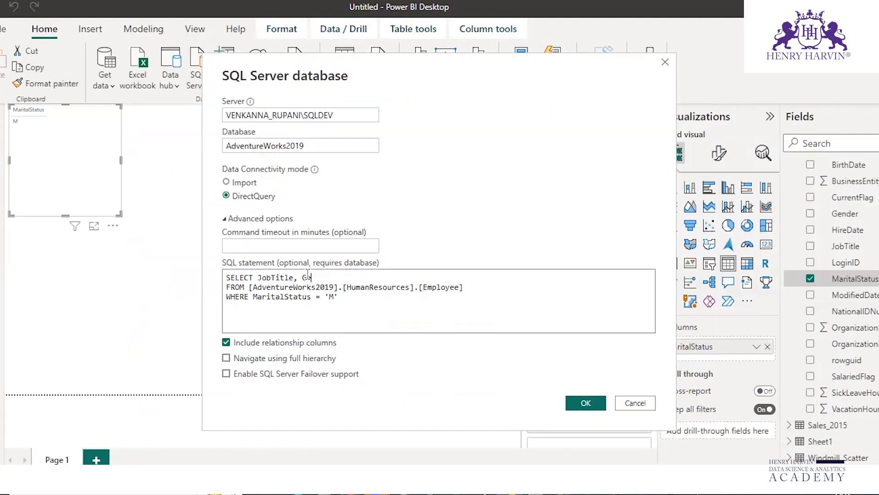
text(nder,)
key(alt+Tab)
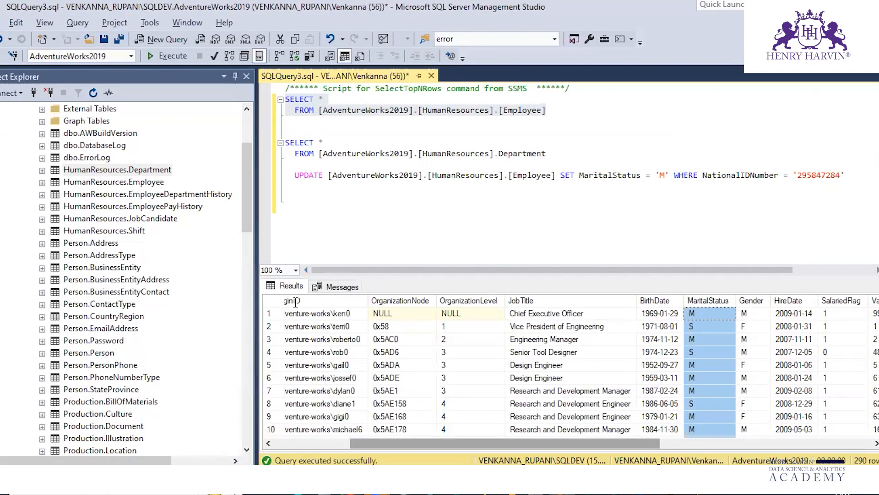
scroll(296, 302, left, 5)
key(alt+Tab)
text(NationalIdNumber, JobTitle, Gender,)
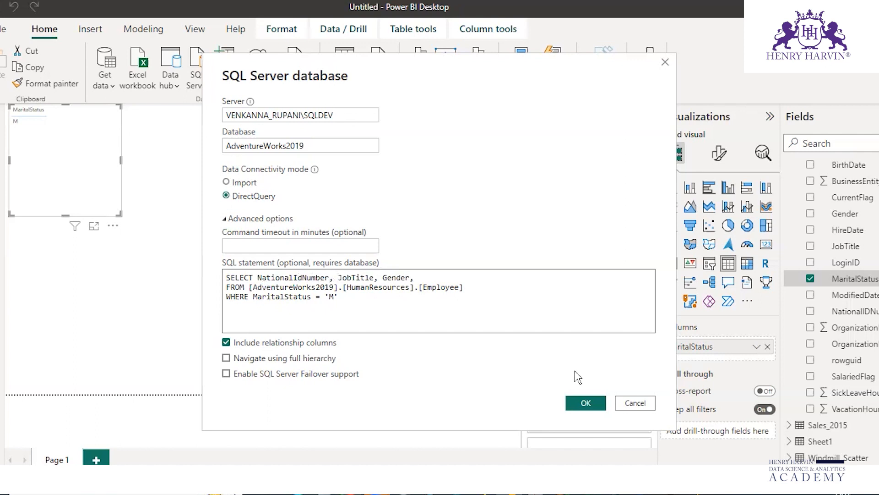
Submit the SQL Server connection and load the previewed query result into the model.
click(582, 406)
key(alt+Tab)
key(alt+Tab)
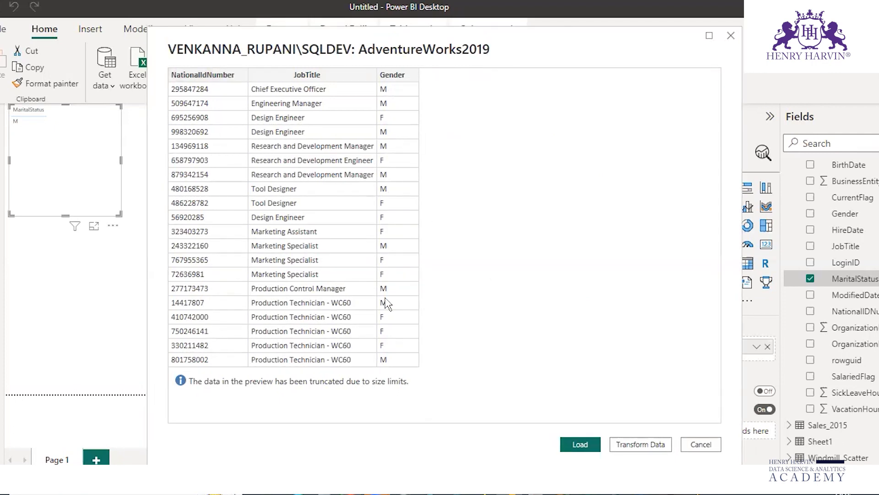
click(574, 448)
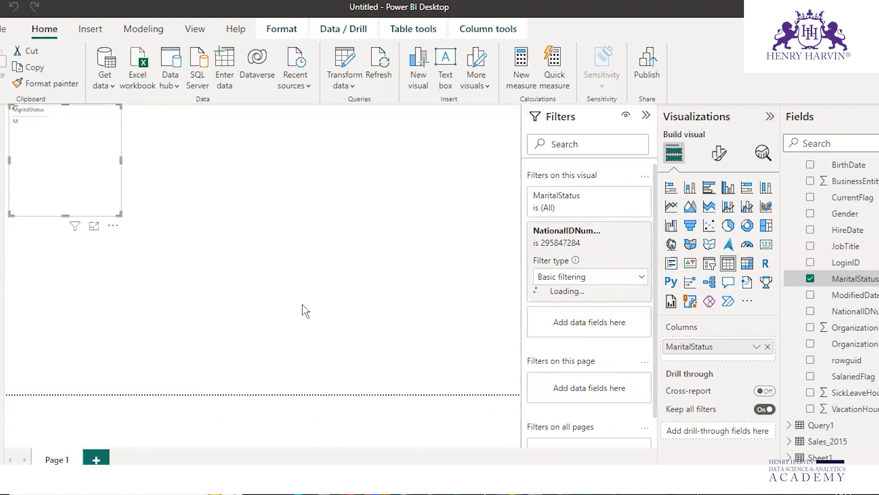
Select Query1, check whether the table data can be viewed in the Data view, and return to the report.
click(823, 430)
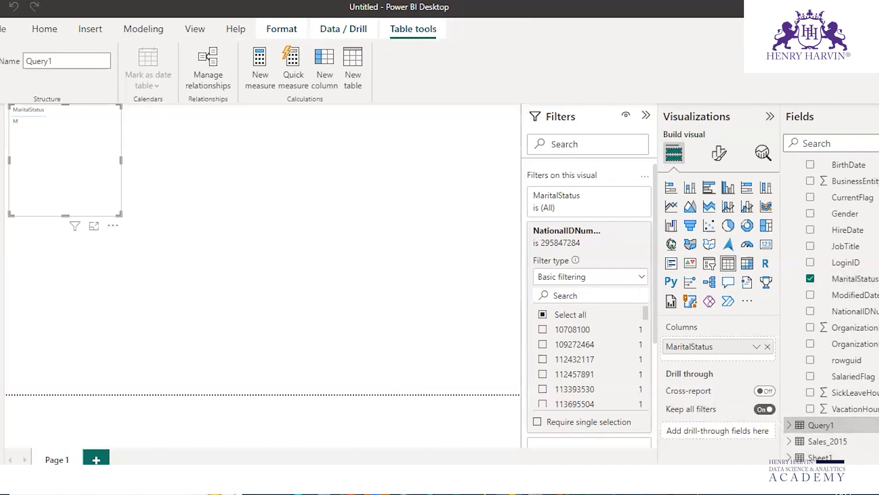
click(1, 144)
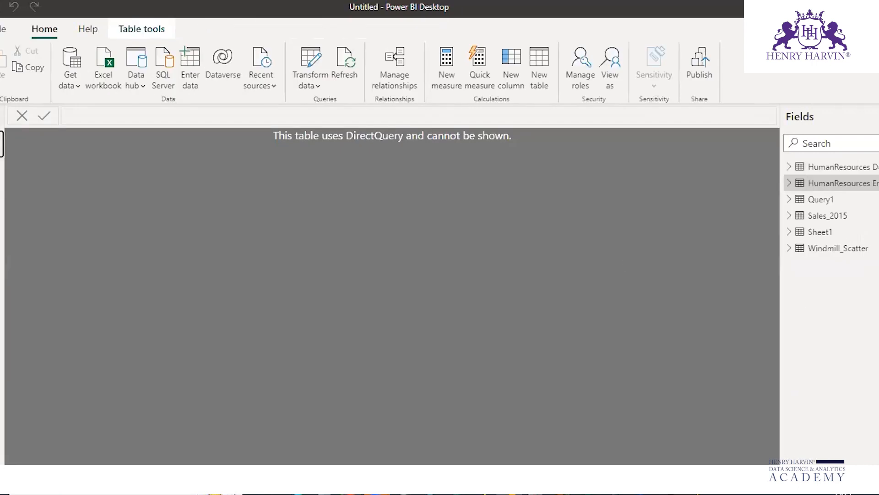
click(1, 120)
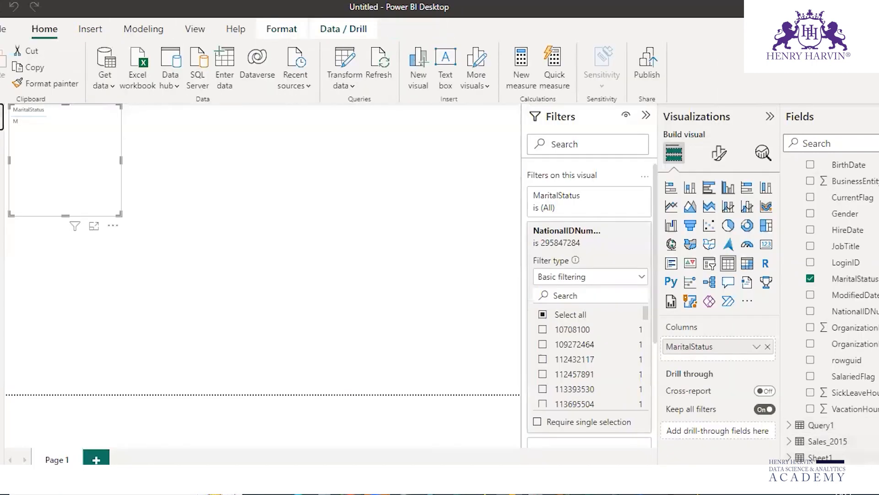
Add a new report page and create a table showing MaritalStatus from the HumanResources Employee table.
click(132, 293)
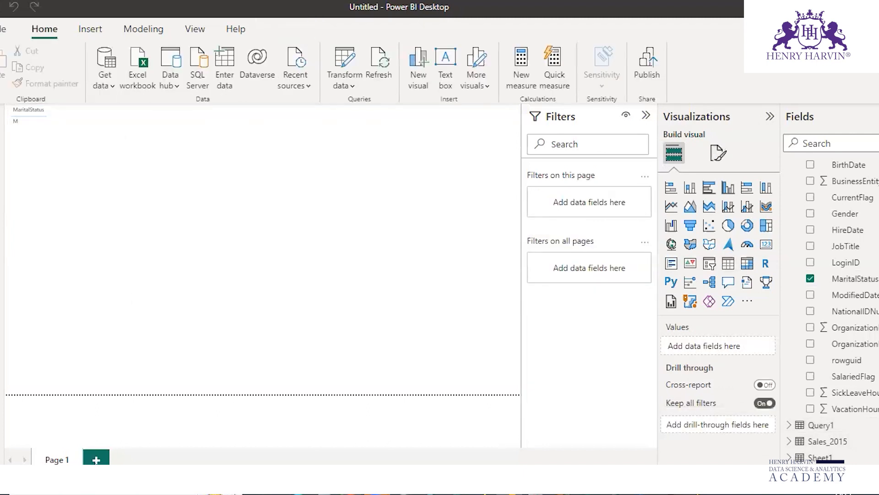
click(96, 459)
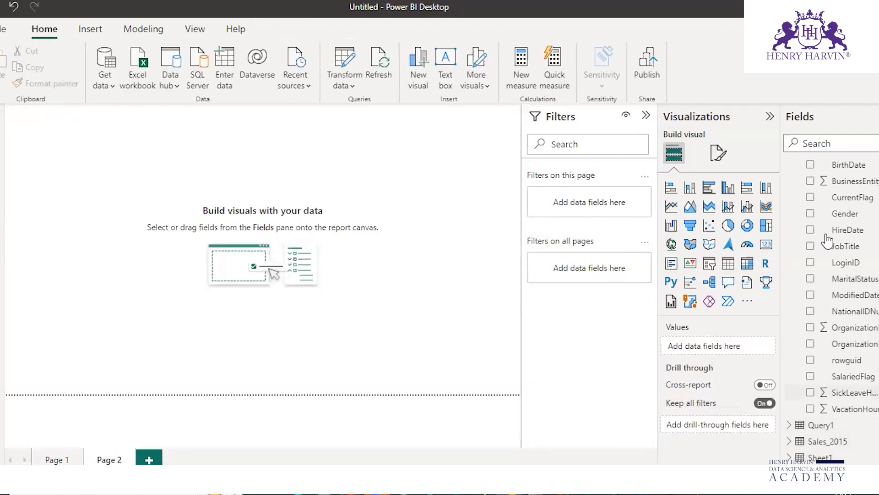
click(810, 280)
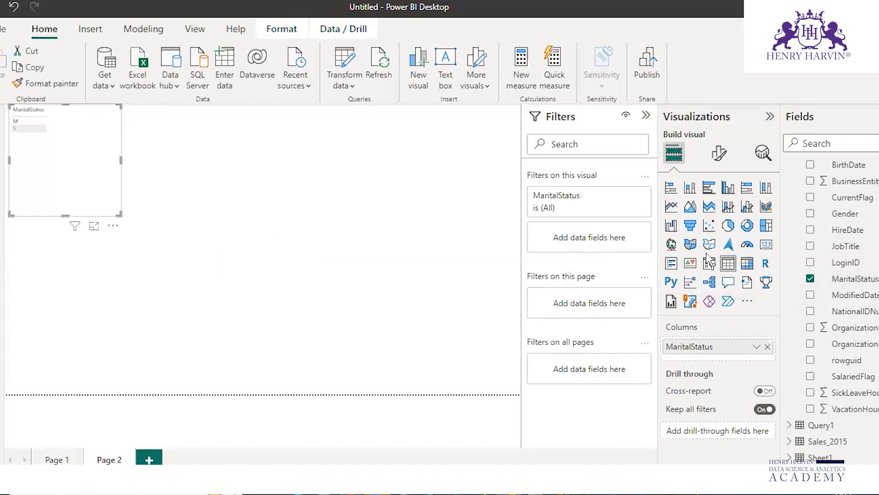
Replace MaritalStatus in the Page 2 table visual with NationalIdNumber from Query1, collapsing the two HumanResources tables' field lists.
click(810, 280)
scroll(801, 259, up, 3)
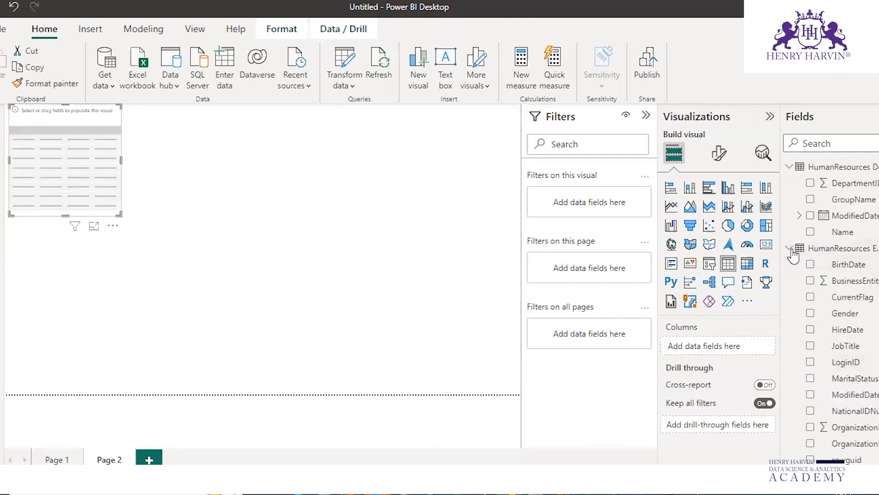
click(790, 248)
click(789, 167)
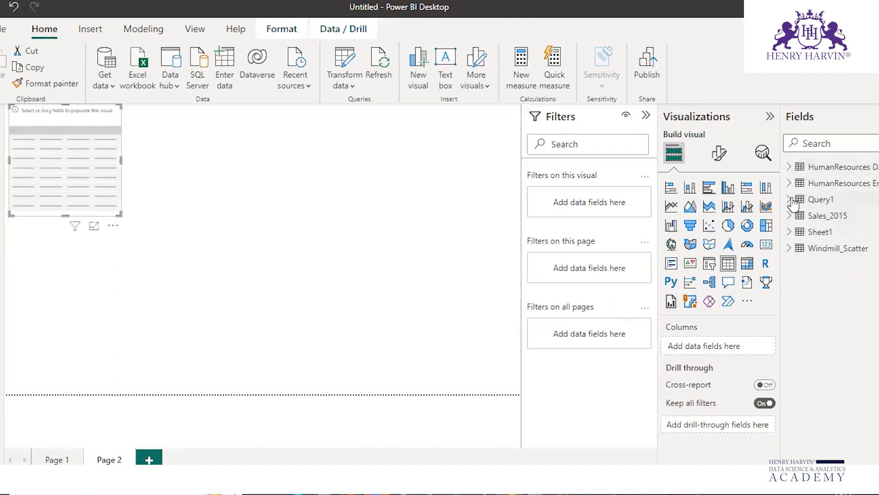
click(791, 200)
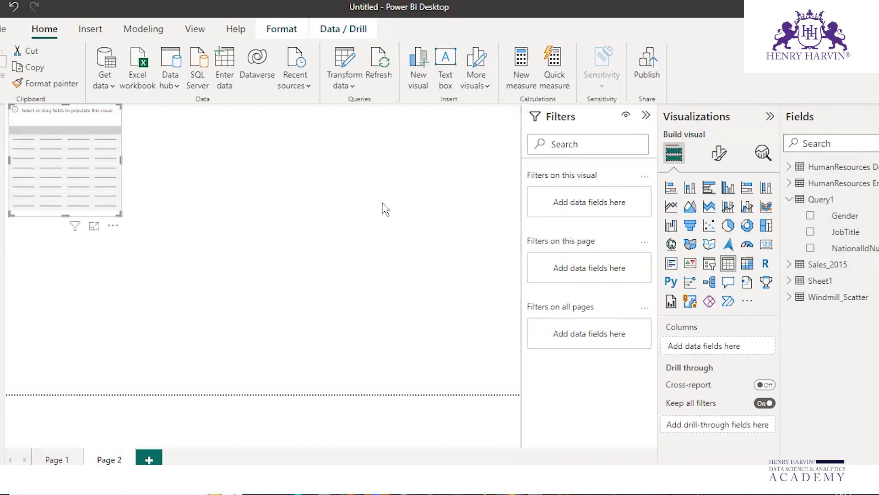
click(810, 248)
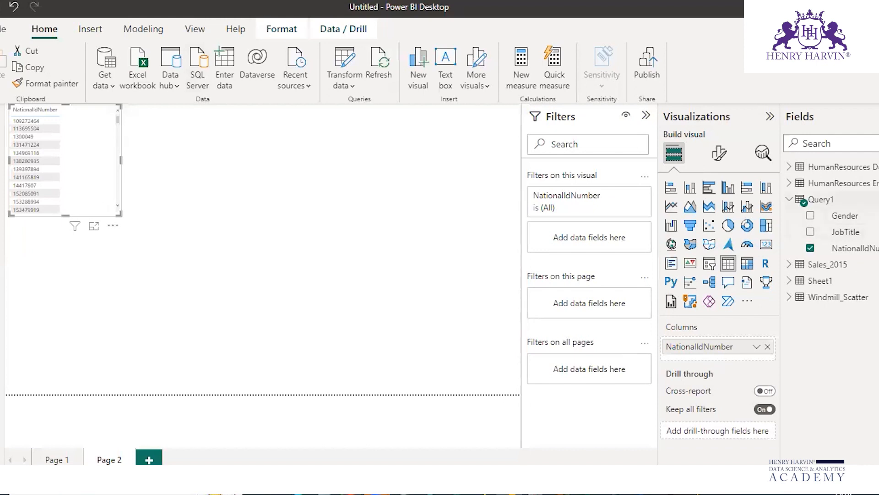
Open Query1 for editing in the Power Query Editor.
click(867, 200)
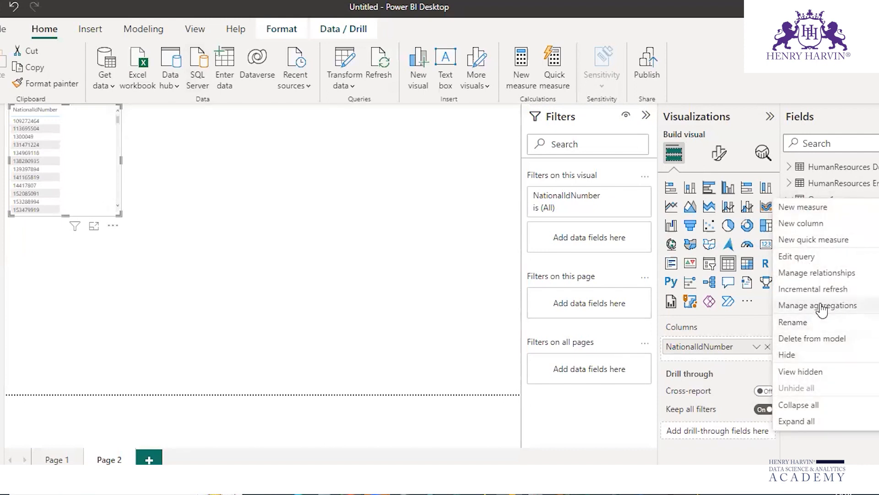
click(805, 255)
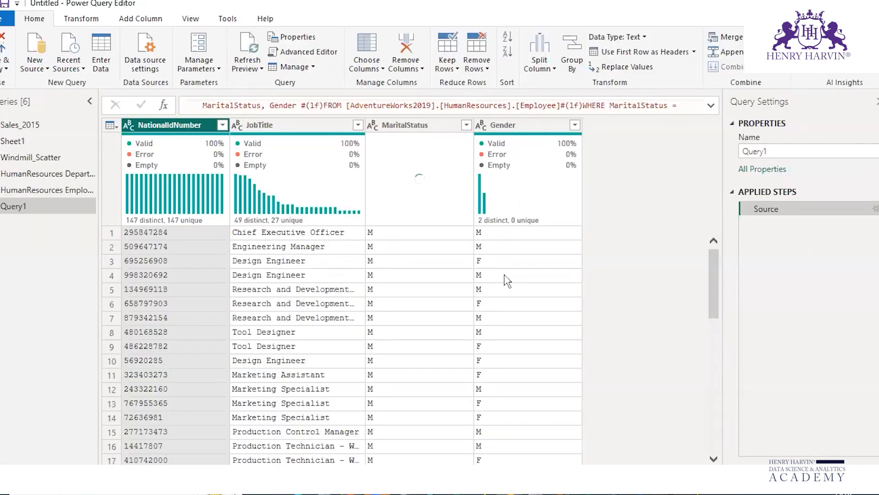
Examine the Query1 data preview through its last rows, checking the MaritalStatus values, and return to the first row.
scroll(387, 260, down, 1)
scroll(390, 270, down, 2)
scroll(396, 284, down, 7)
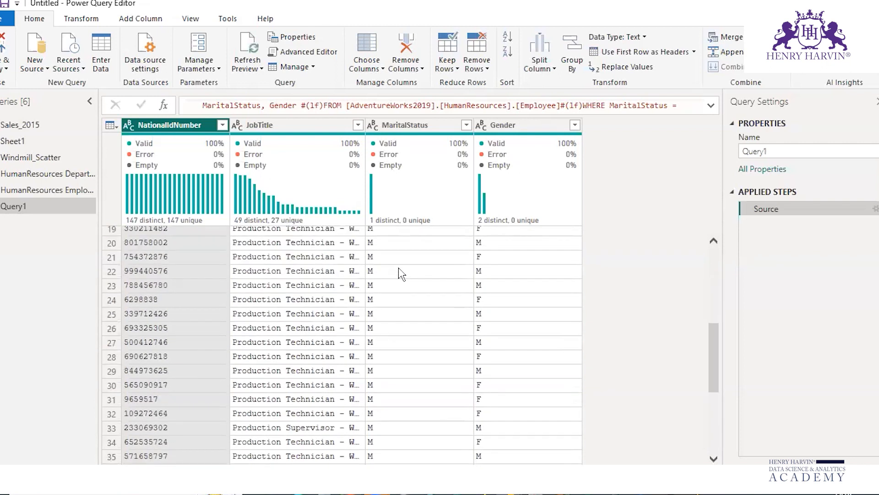
scroll(395, 295, down, 1)
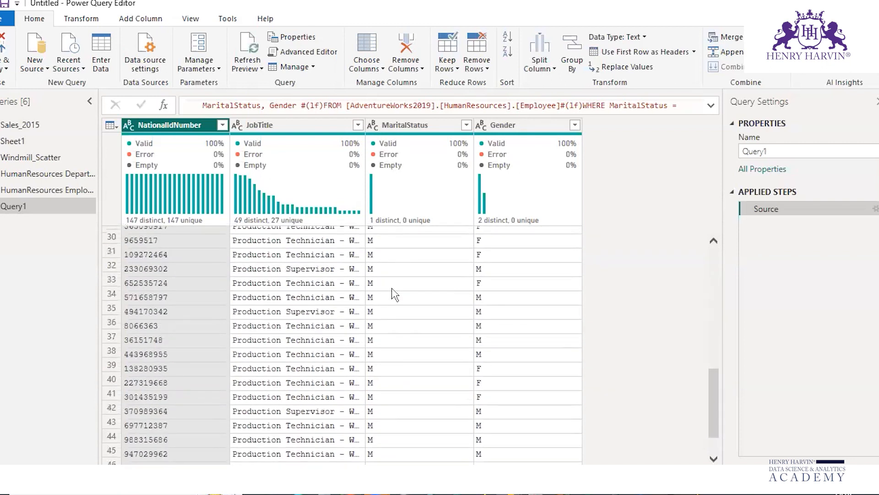
scroll(395, 295, down, 4)
scroll(395, 294, down, 15)
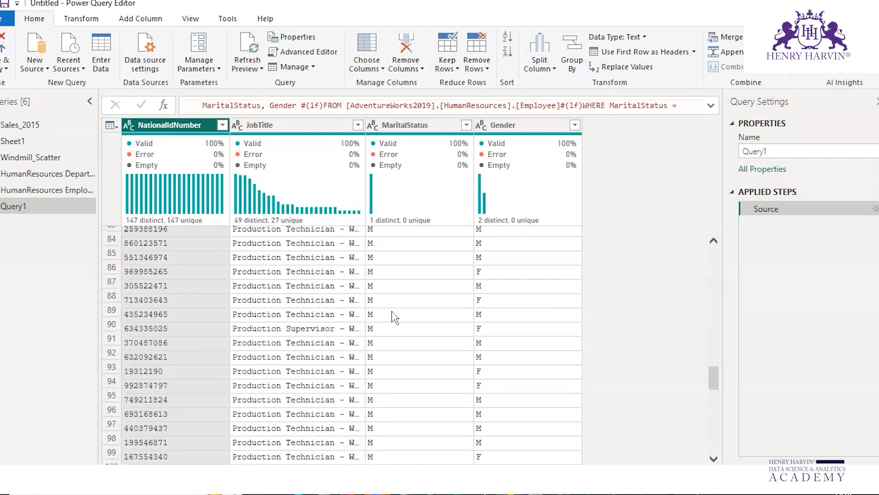
scroll(394, 320, down, 15)
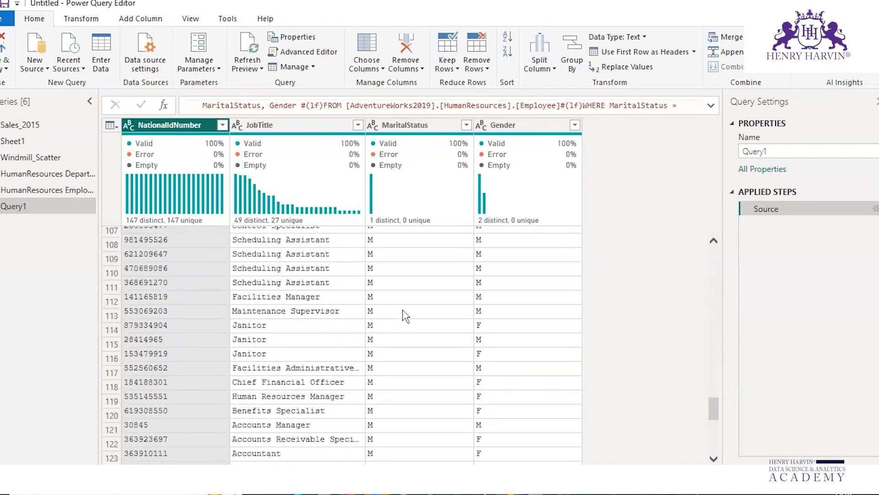
scroll(413, 315, up, 1)
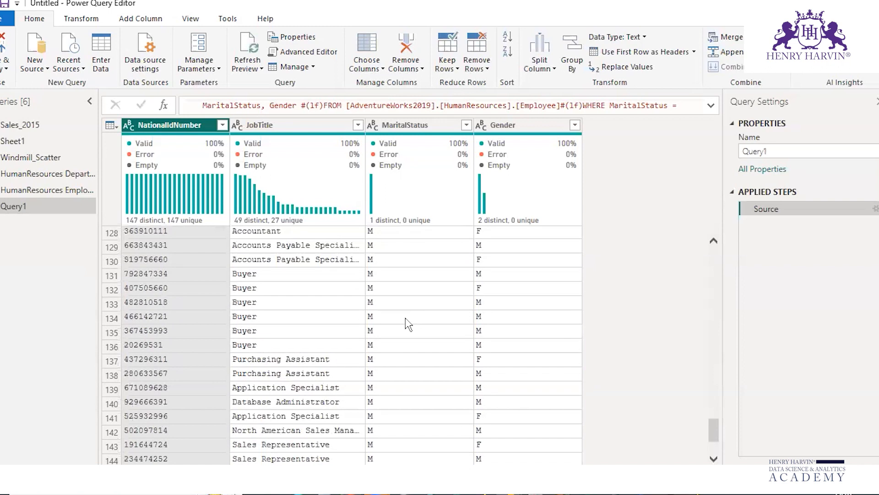
scroll(462, 302, up, 5)
scroll(487, 306, up, 20)
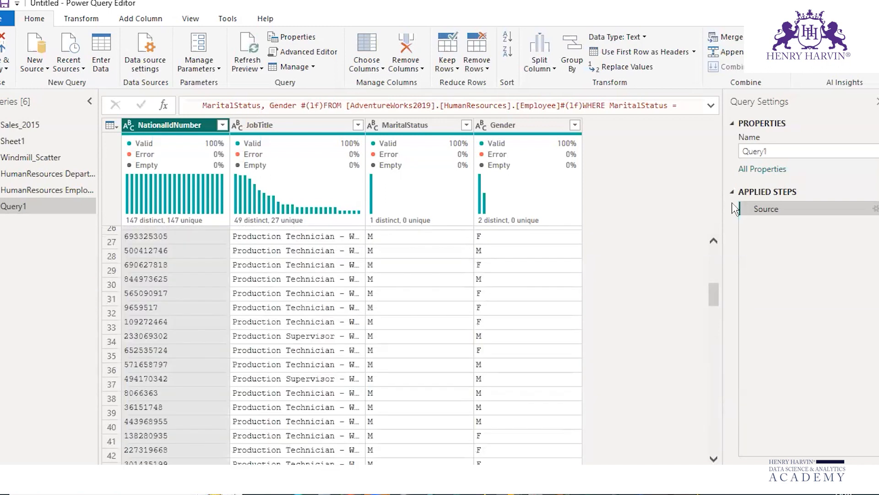
scroll(458, 275, up, 8)
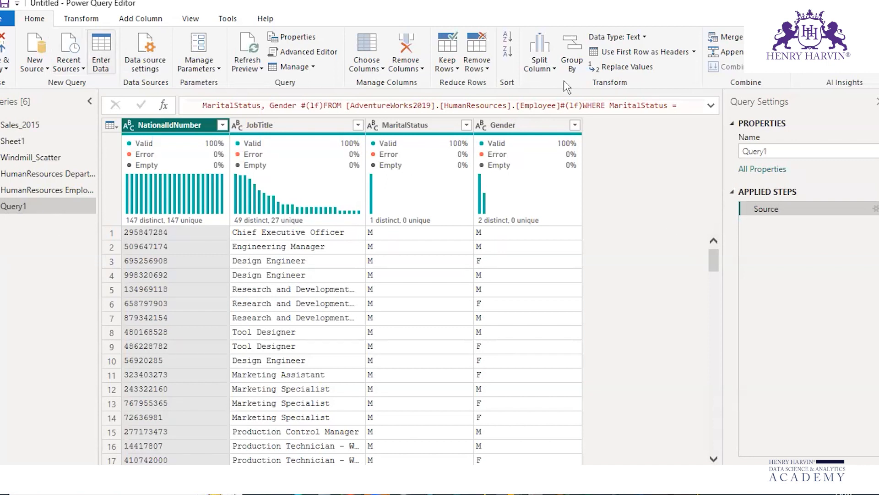
Close the query editor with its changes applied and add MaritalStatus from Query1 to the Page 2 table visual.
click(6, 68)
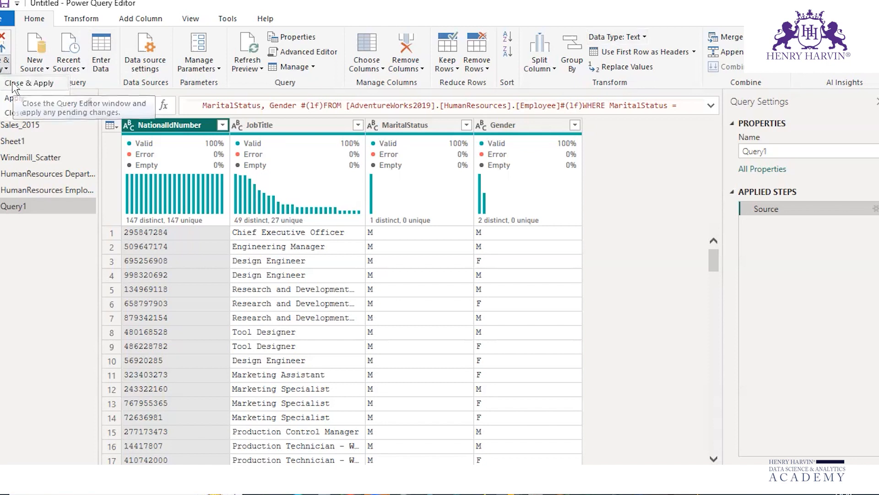
click(11, 84)
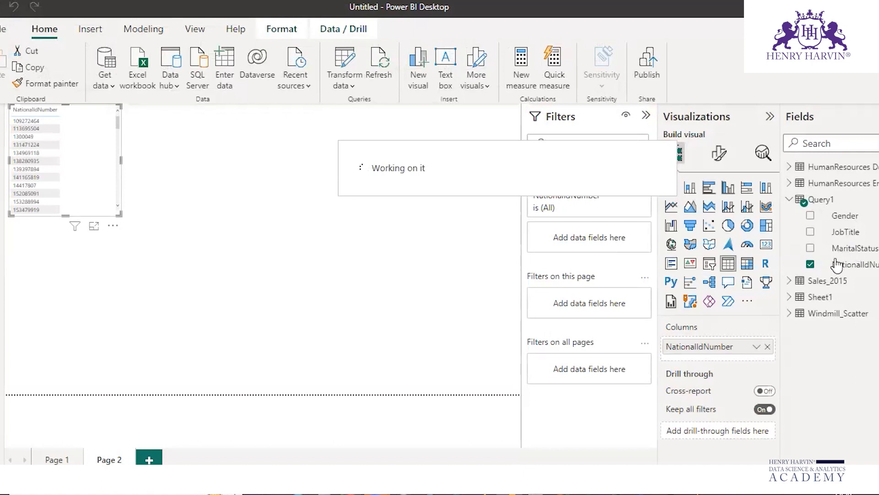
click(862, 252)
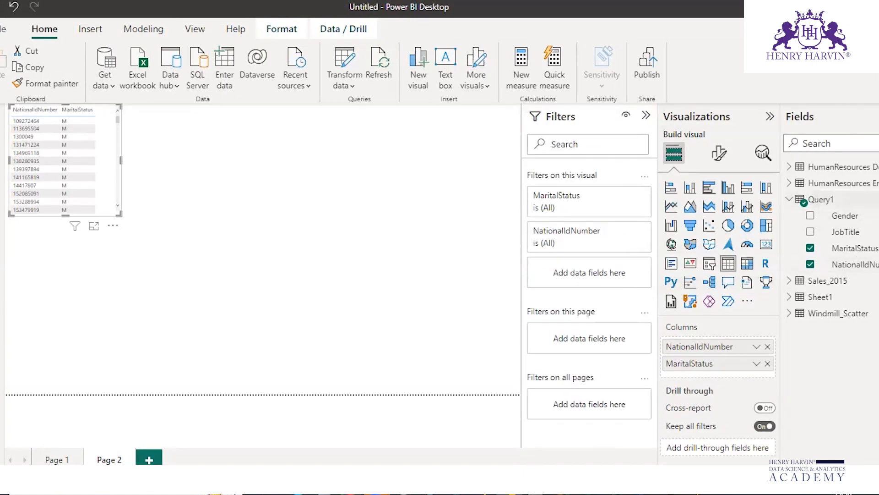
Reopen Query1 for editing and expand its Source step formula to show the full SQL statement.
click(870, 199)
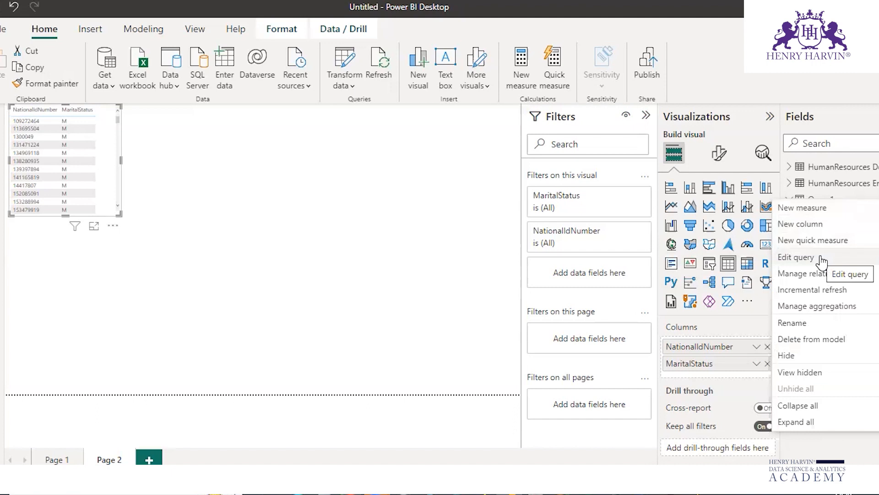
click(180, 306)
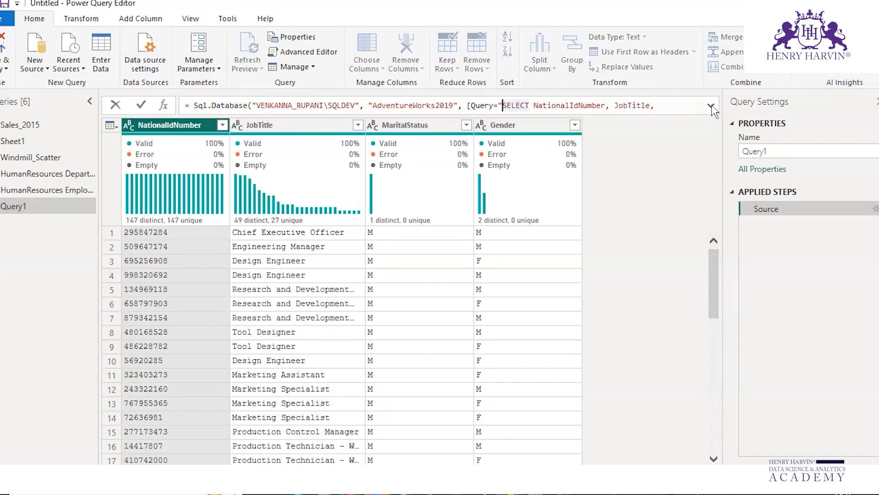
click(712, 108)
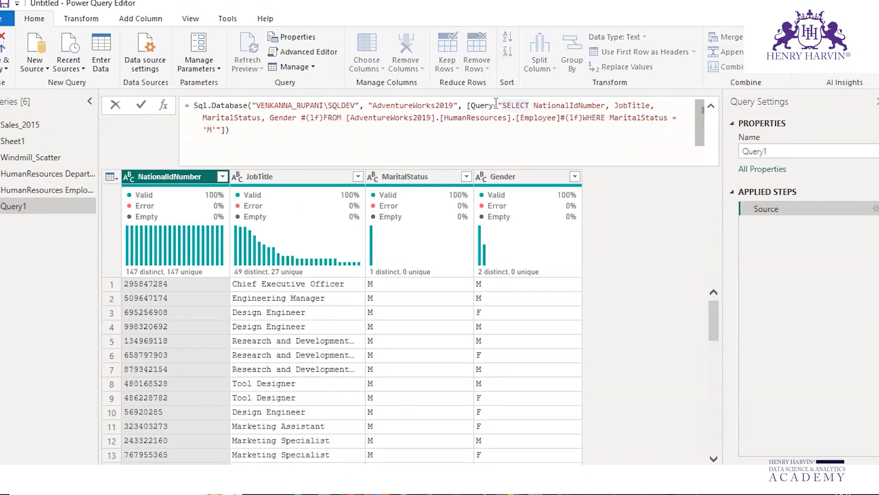